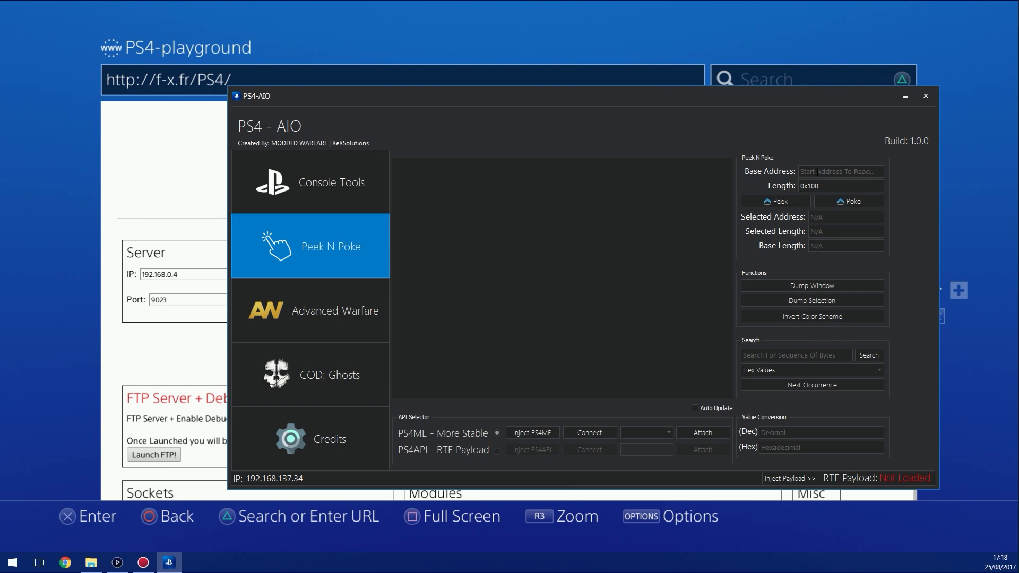
# - Take the capture preview out of full screen and reposition the PS4-AIO window
pyautogui.hotkey('alt', 'Tab')
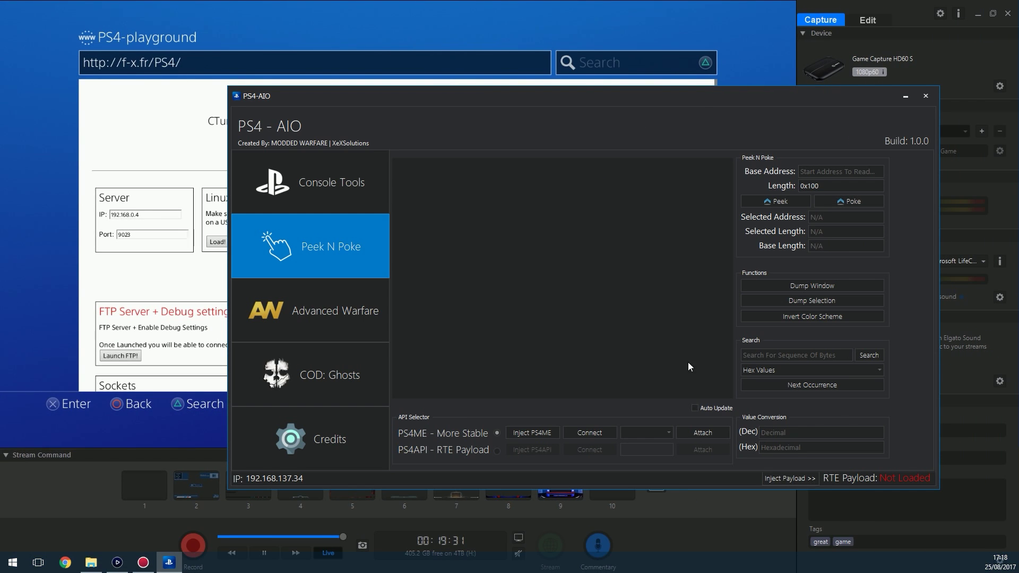
pyautogui.moveTo(708, 96); pyautogui.dragTo(693, 117)
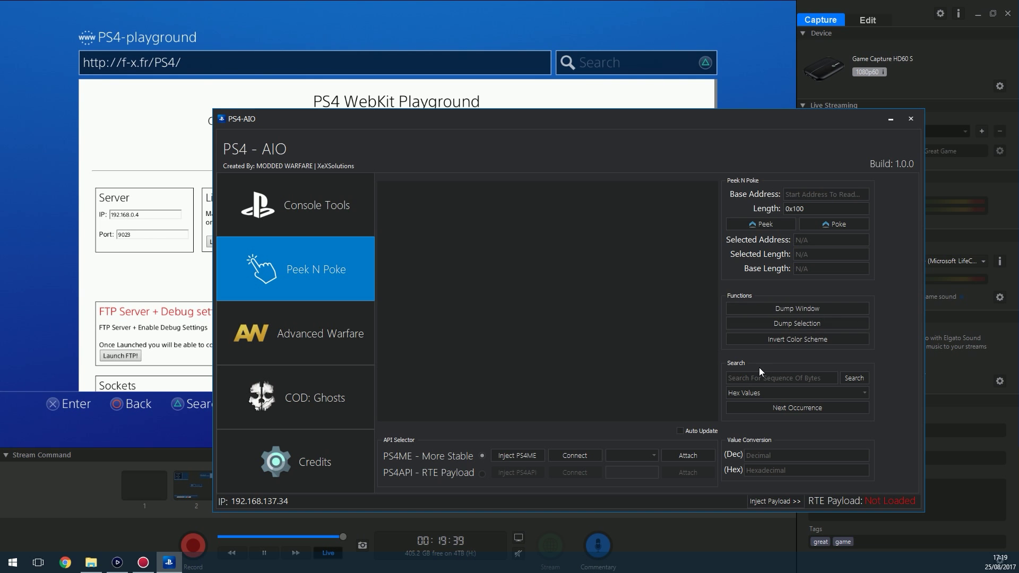
pyautogui.hotkey('alt', 'Return')
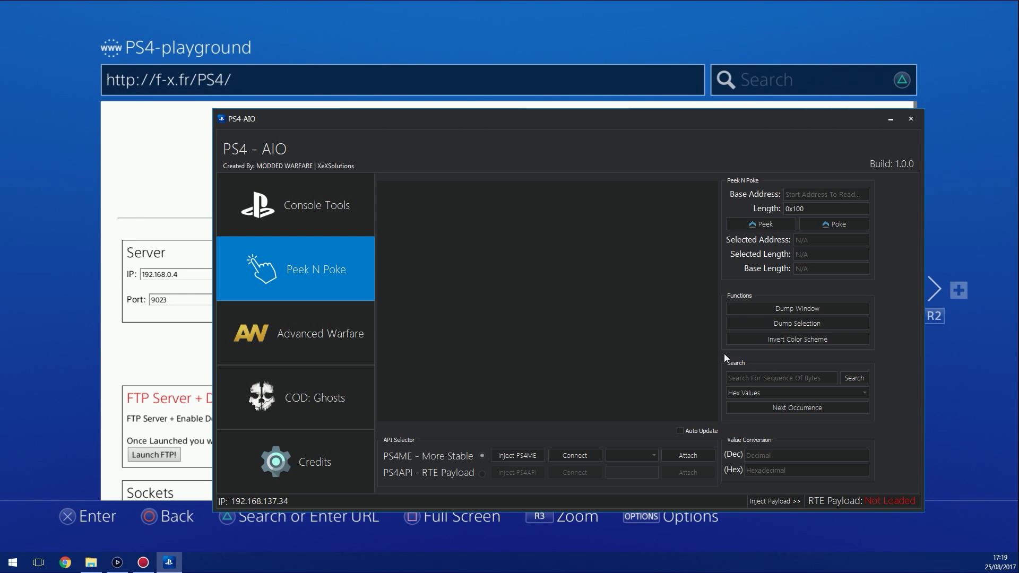
pyautogui.doubleClick(665, 63)
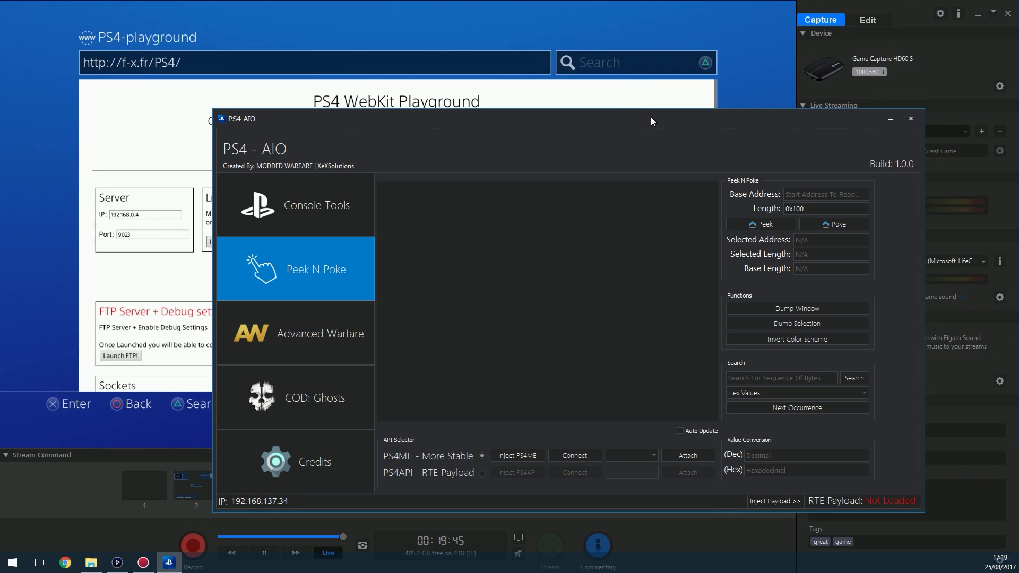
pyautogui.moveTo(651, 117); pyautogui.dragTo(695, 126)
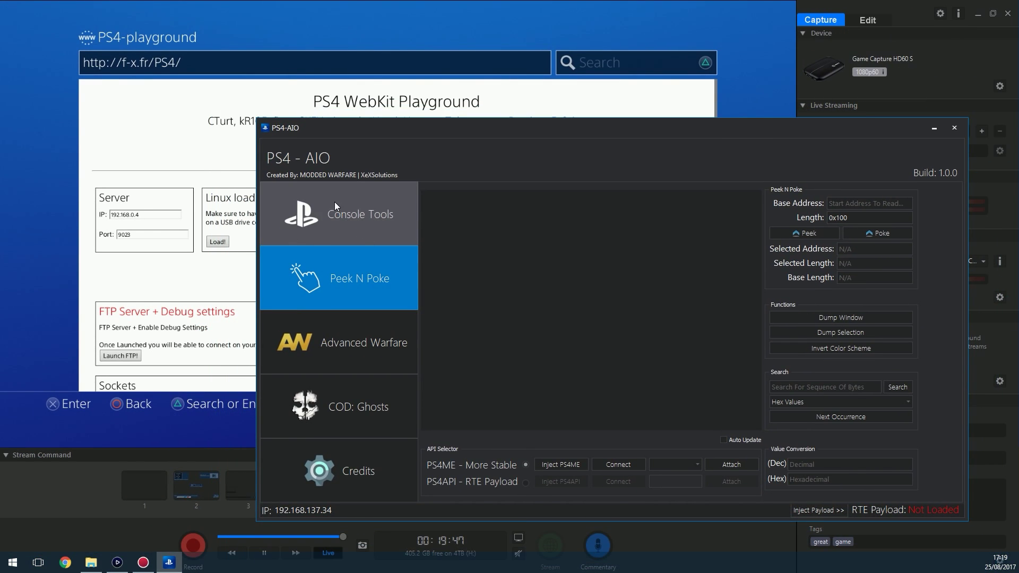
# - Browse the Console Tools page, then return to Peek N Poke with the window moved lower
pyautogui.click(362, 210)
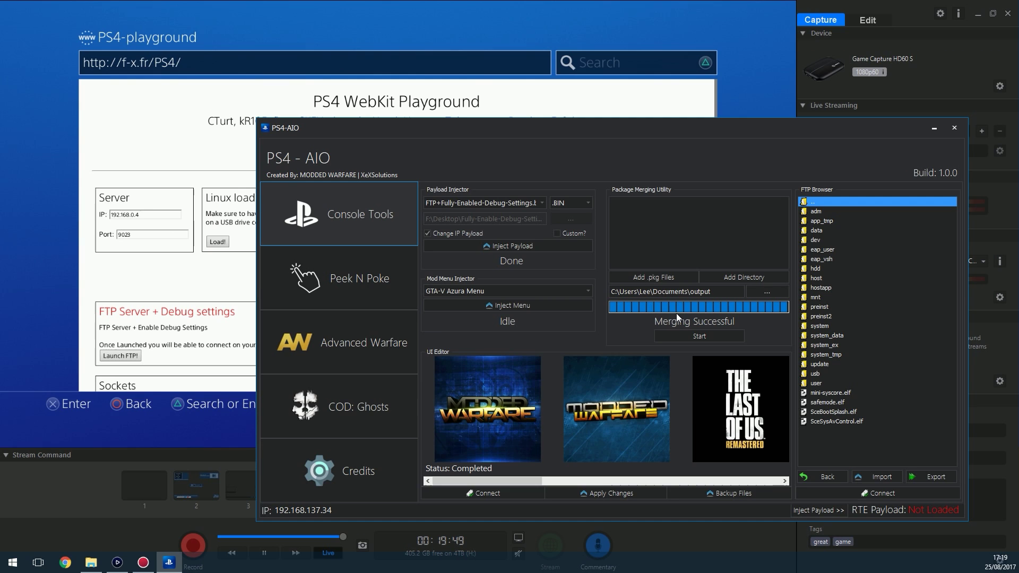
pyautogui.scroll(-3, 645, 429)
pyautogui.scroll(3, 646, 429)
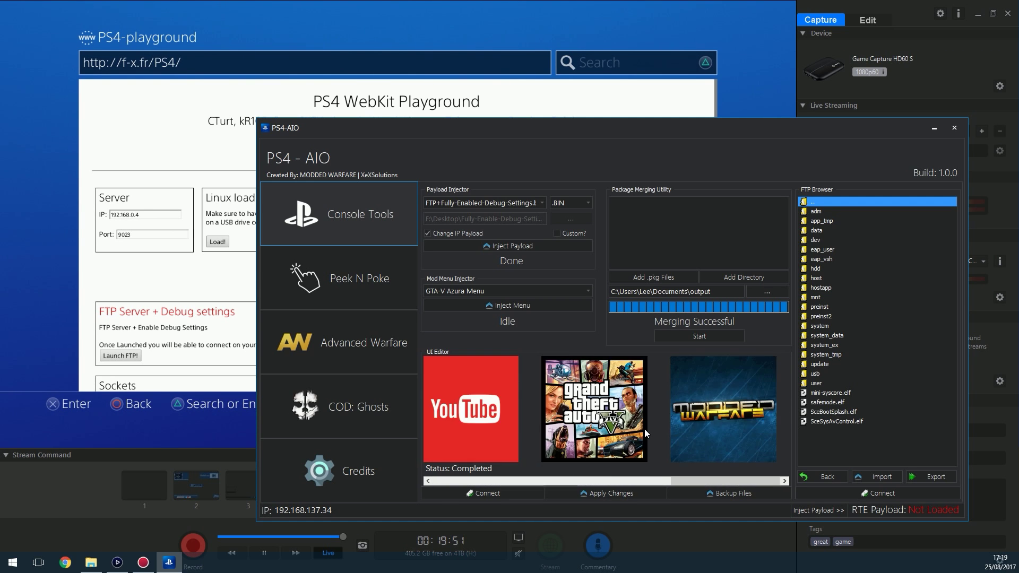
pyautogui.scroll(-1, 643, 431)
pyautogui.scroll(-3, 642, 433)
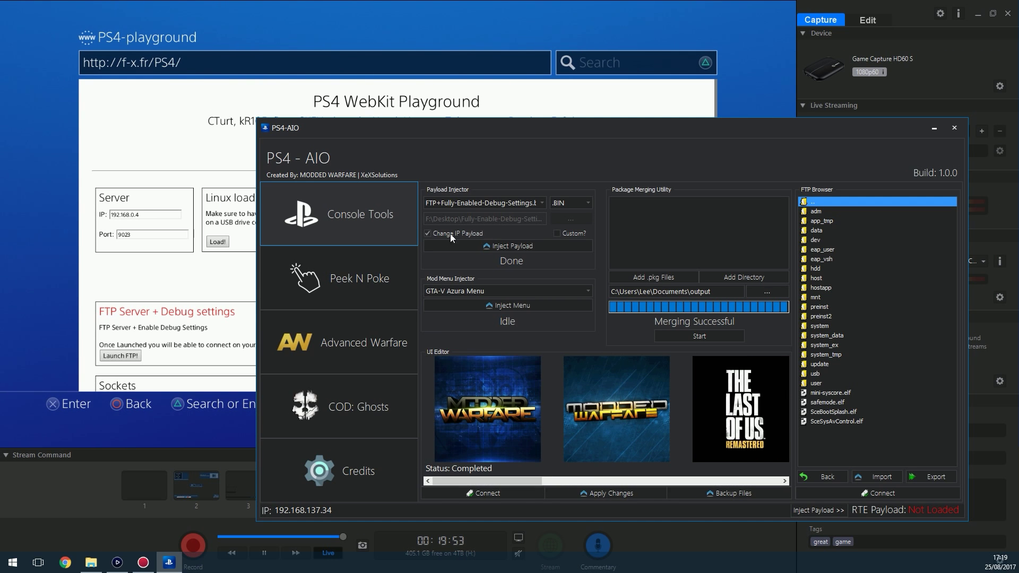
pyautogui.click(332, 272)
pyautogui.moveTo(567, 131); pyautogui.dragTo(555, 147)
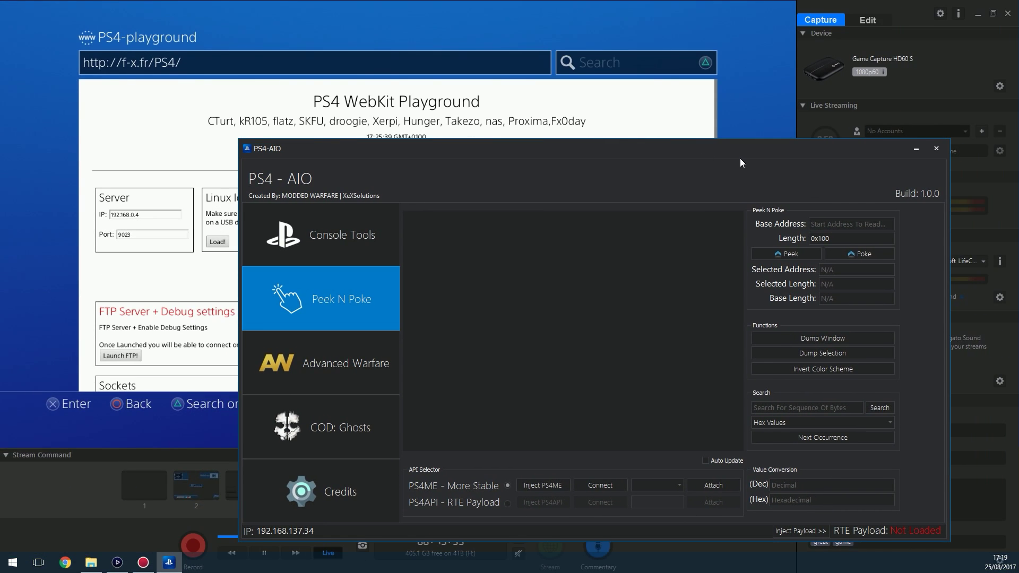
pyautogui.moveTo(742, 162); pyautogui.dragTo(671, 156)
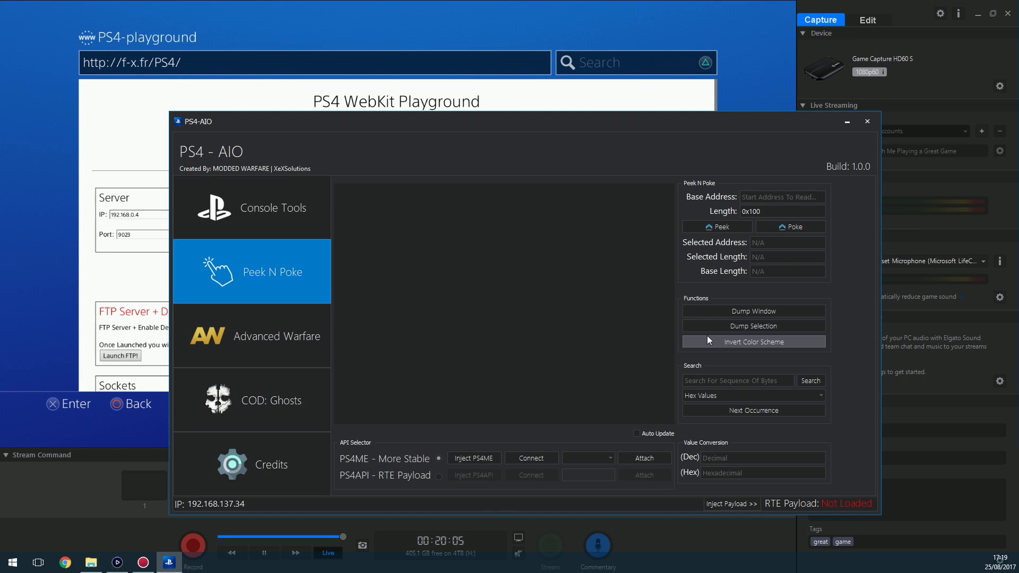
# - Choose PS4API - RTE Payload, look at the Advanced Warfare and COD: Ghosts mods, then return to Peek N Poke
pyautogui.click(412, 476)
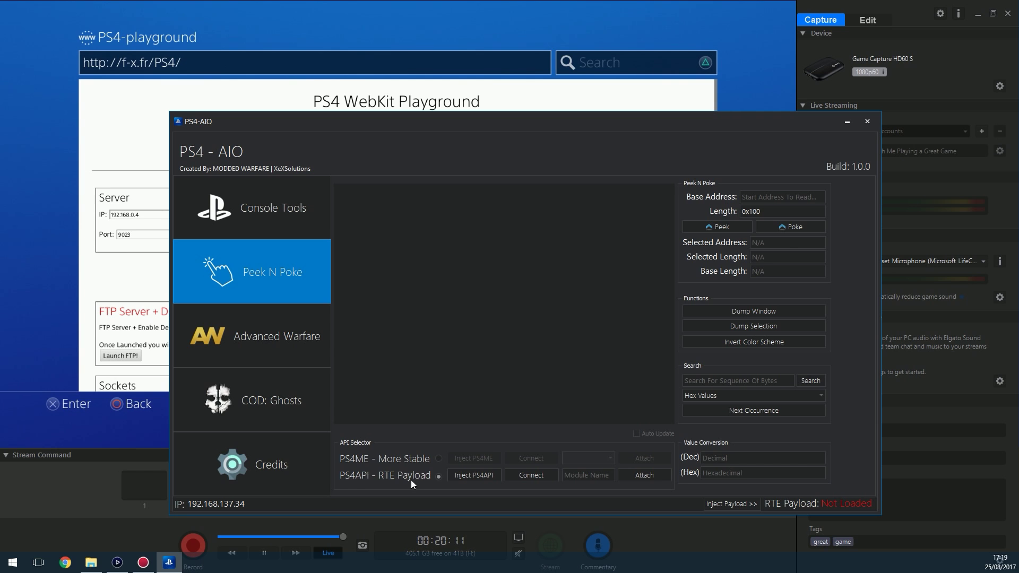
pyautogui.click(234, 344)
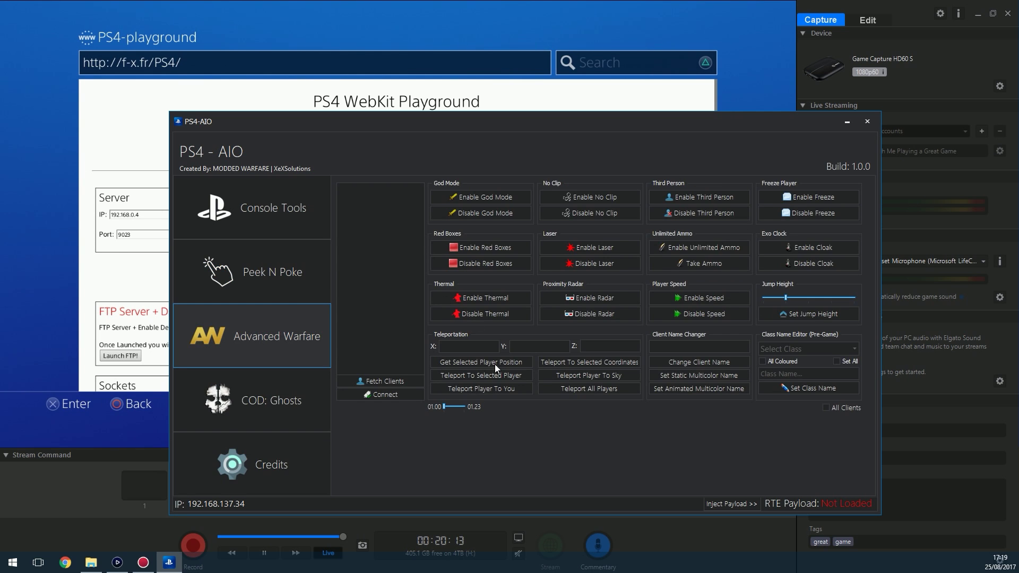
pyautogui.click(288, 421)
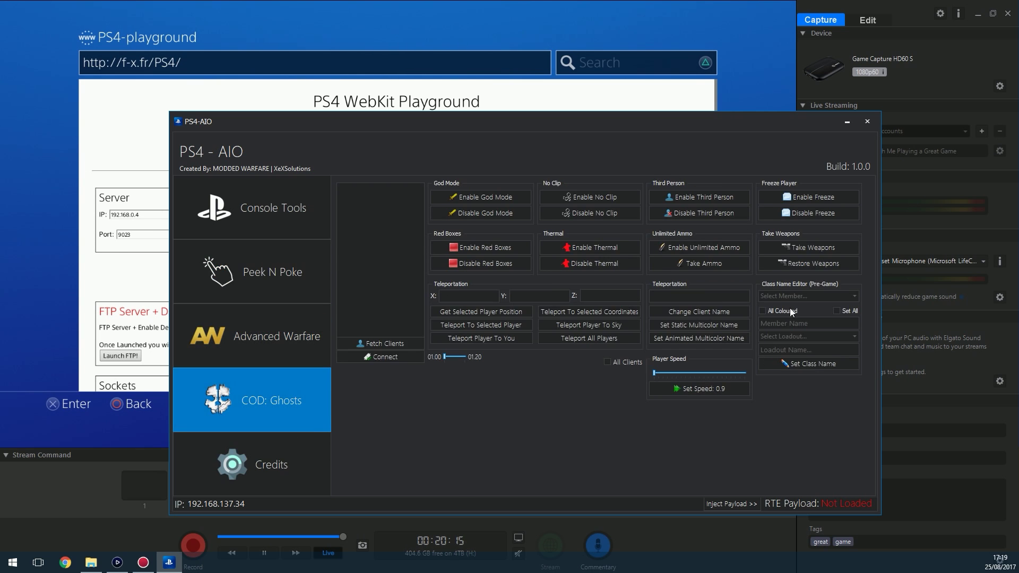
pyautogui.click(251, 278)
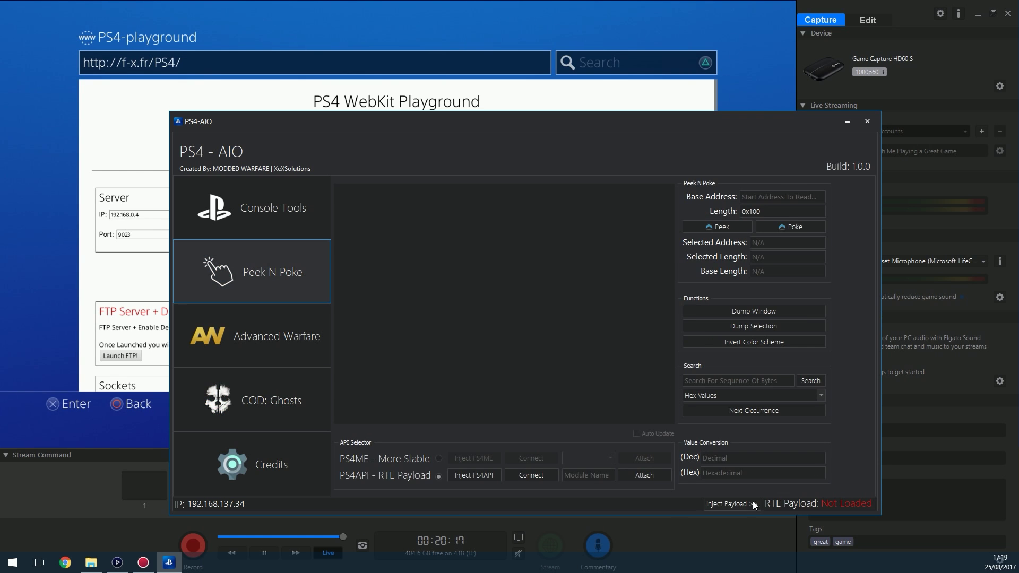
# - Toggle the API between PS4ME and PS4API, ending on PS4ME - More Stable
pyautogui.click(408, 461)
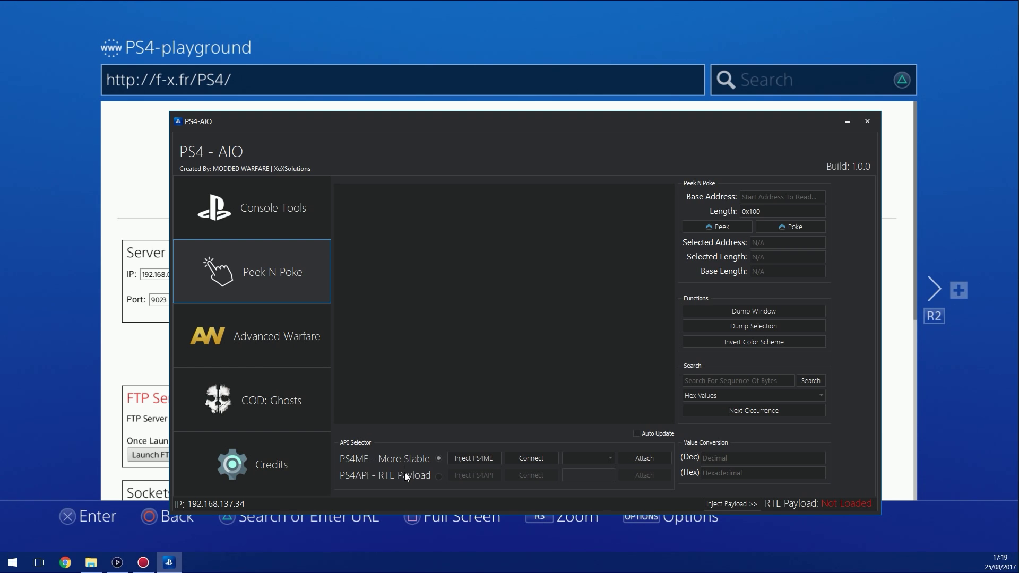
pyautogui.click(405, 472)
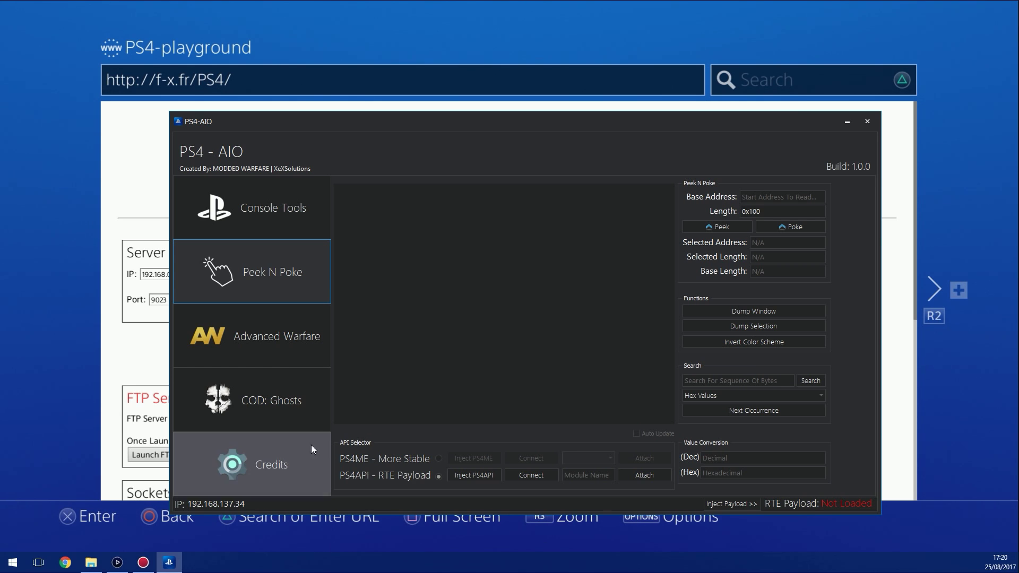
pyautogui.click(400, 459)
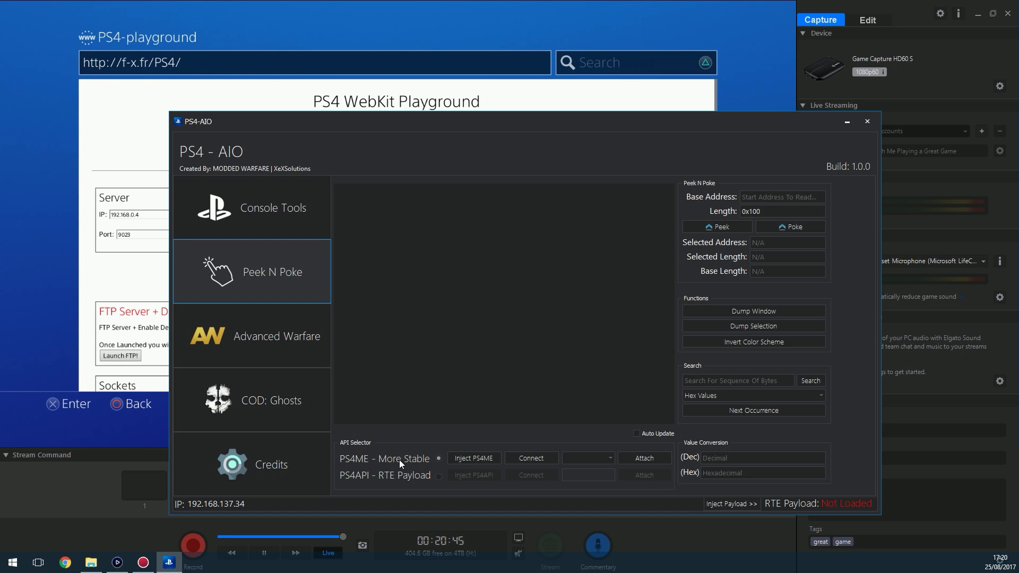
# - Lower the PS4-AIO window to reveal the WebKit Playground page, then move it back up
pyautogui.moveTo(508, 132); pyautogui.dragTo(508, 312)
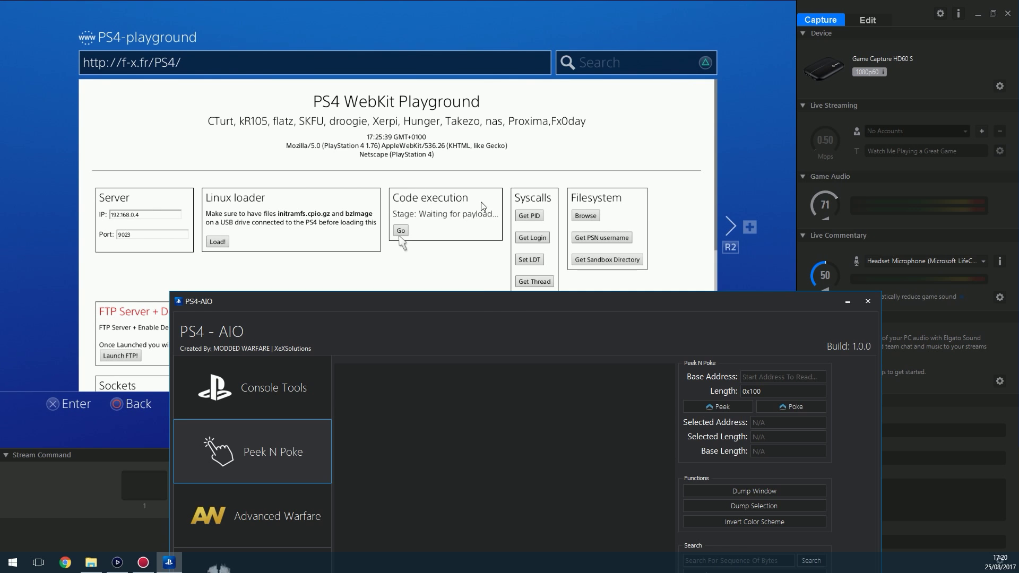
pyautogui.moveTo(497, 308); pyautogui.dragTo(502, 152)
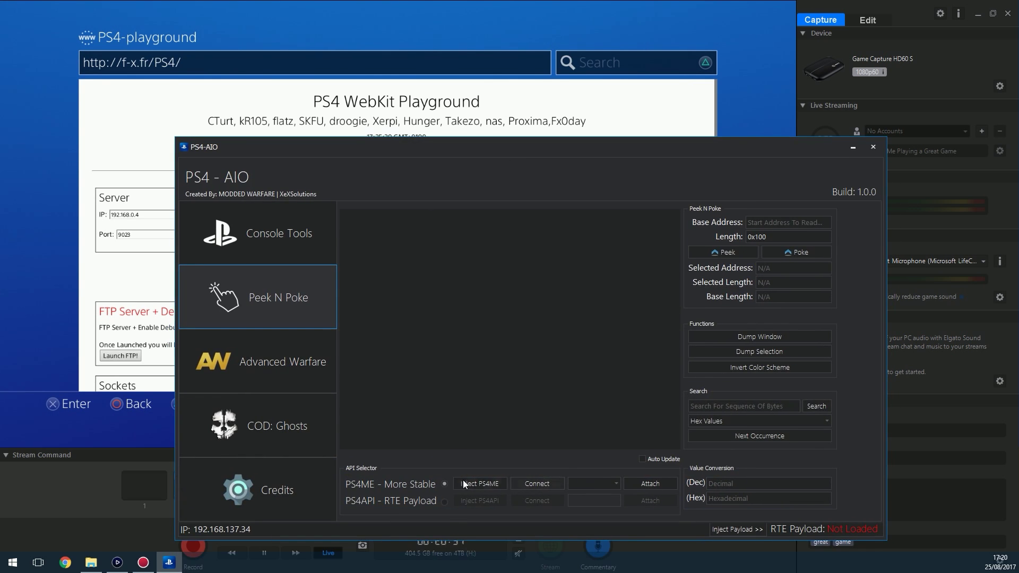
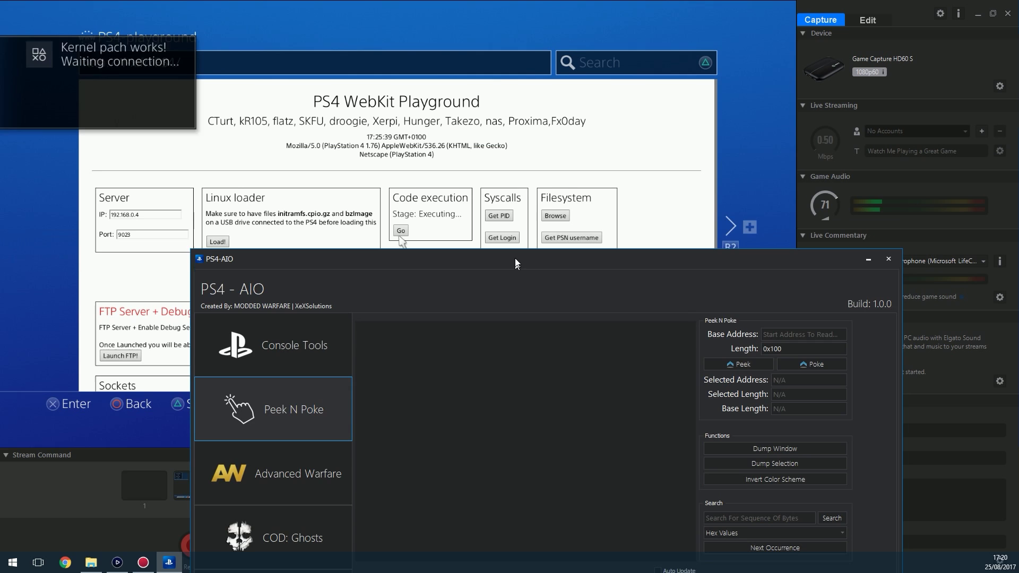
# - Drag the PS4-AIO window down to reveal the webpage, then up to the screen centre
pyautogui.moveTo(516, 264); pyautogui.dragTo(517, 267)
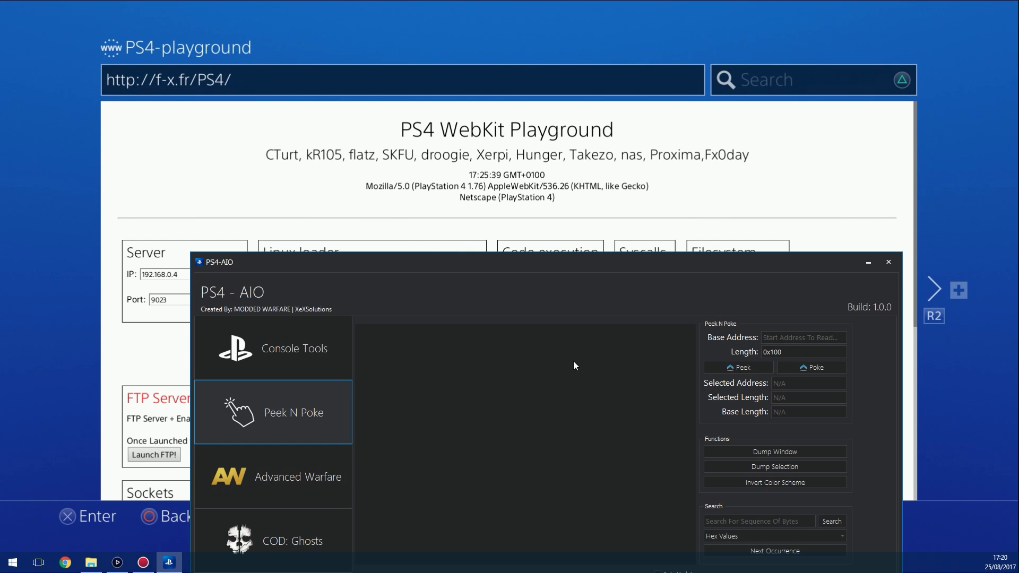
pyautogui.moveTo(569, 270); pyautogui.dragTo(608, 443)
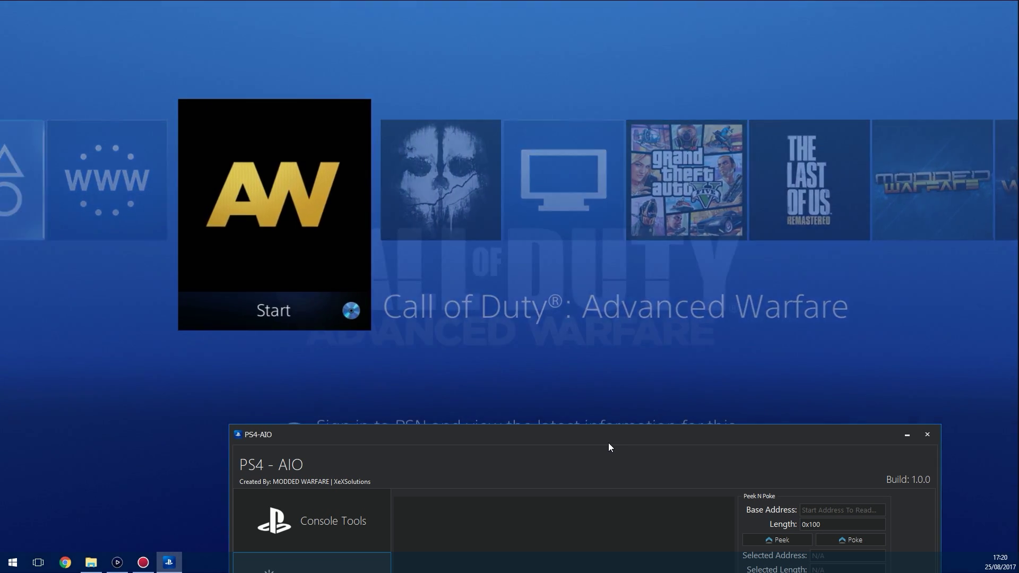
pyautogui.moveTo(608, 444); pyautogui.dragTo(580, 106)
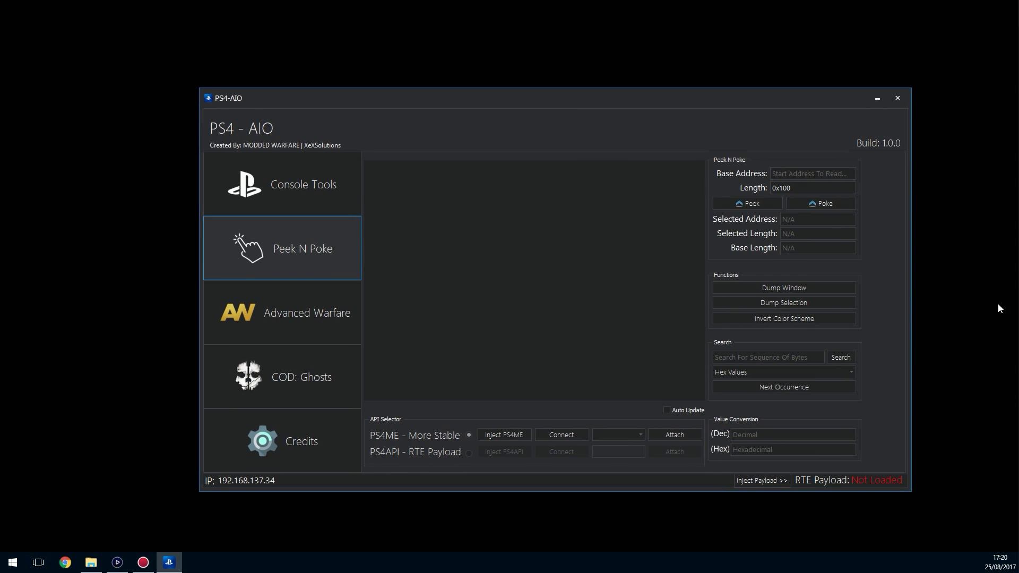
# - Connect to the PS4 and choose default_mp.elf from the process list
pyautogui.moveTo(1016, 308)
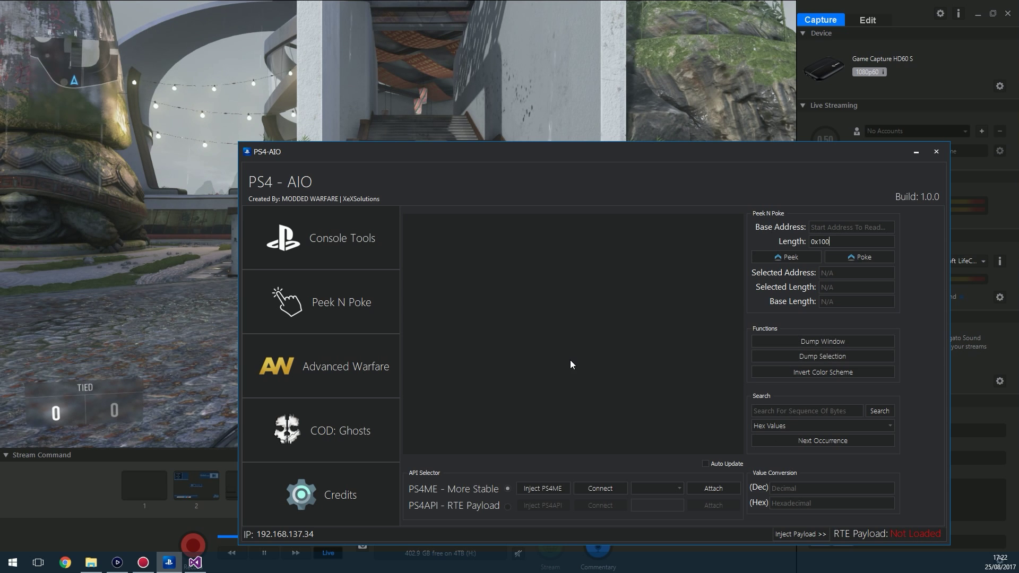
pyautogui.click(603, 489)
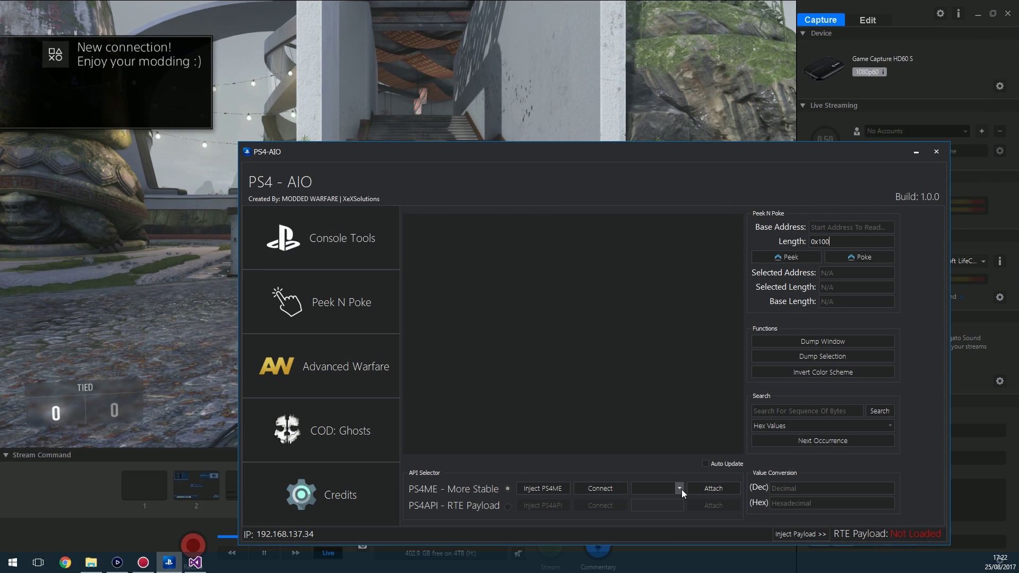
pyautogui.click(681, 489)
pyautogui.scroll(-3, 695, 519)
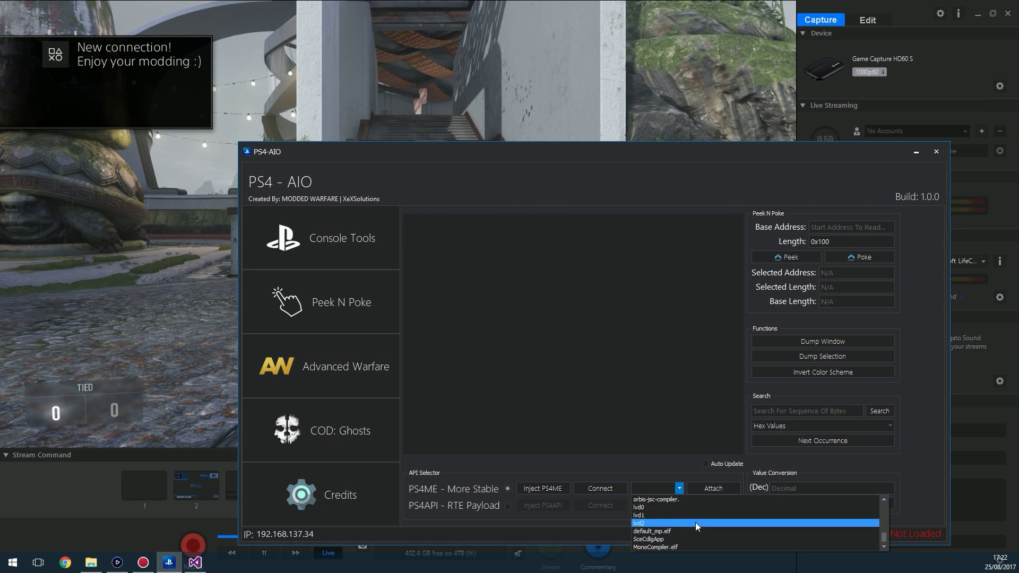
pyautogui.scroll(3, 696, 522)
pyautogui.scroll(-3, 696, 525)
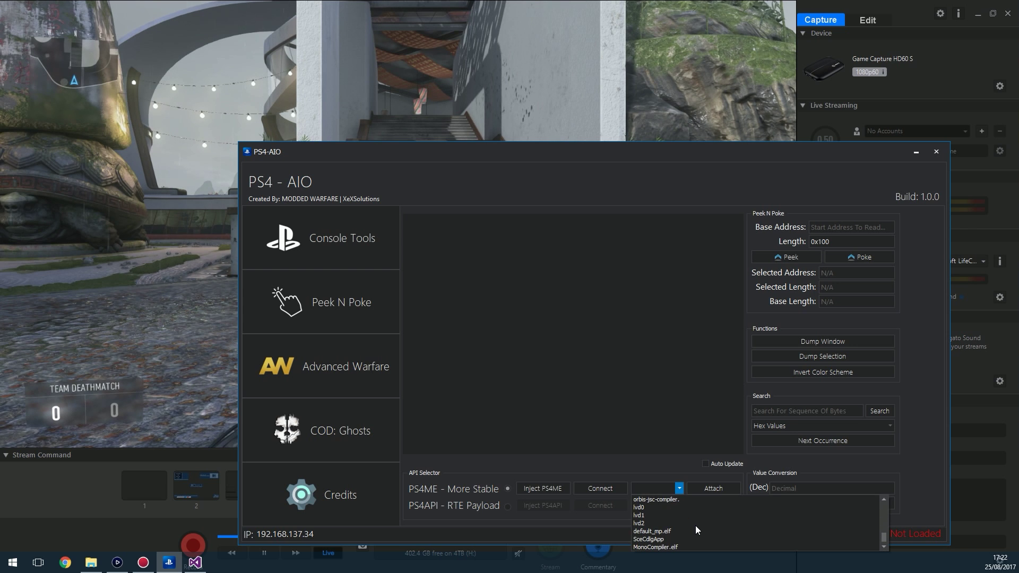
pyautogui.click(665, 531)
pyautogui.click(666, 489)
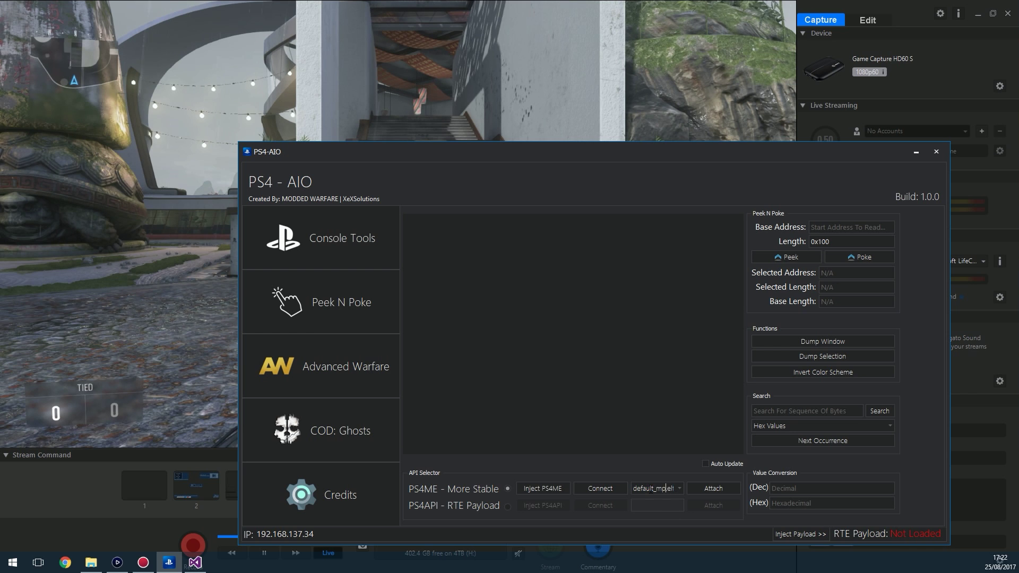
pyautogui.doubleClick(666, 489)
pyautogui.click(656, 490)
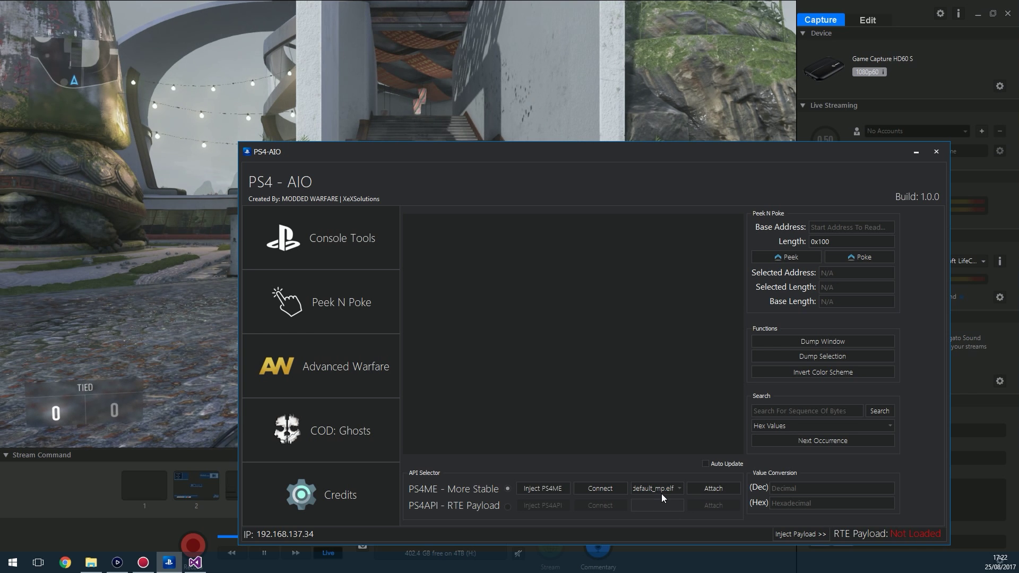
# - Attach to default_mp.elf and dismiss the attached-successfully message
pyautogui.click(708, 489)
pyautogui.click(601, 365)
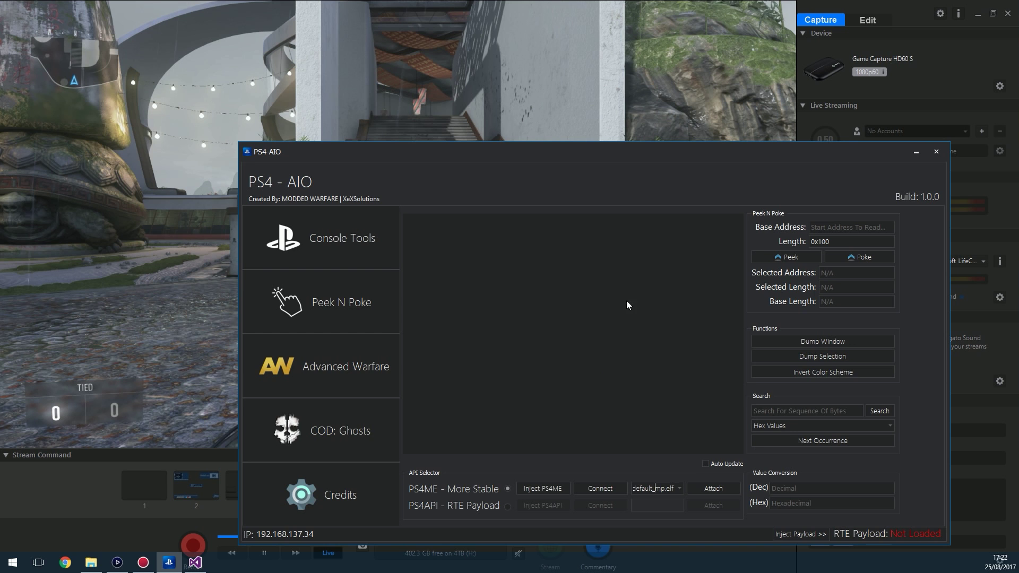
pyautogui.moveTo(637, 151); pyautogui.dragTo(617, 175)
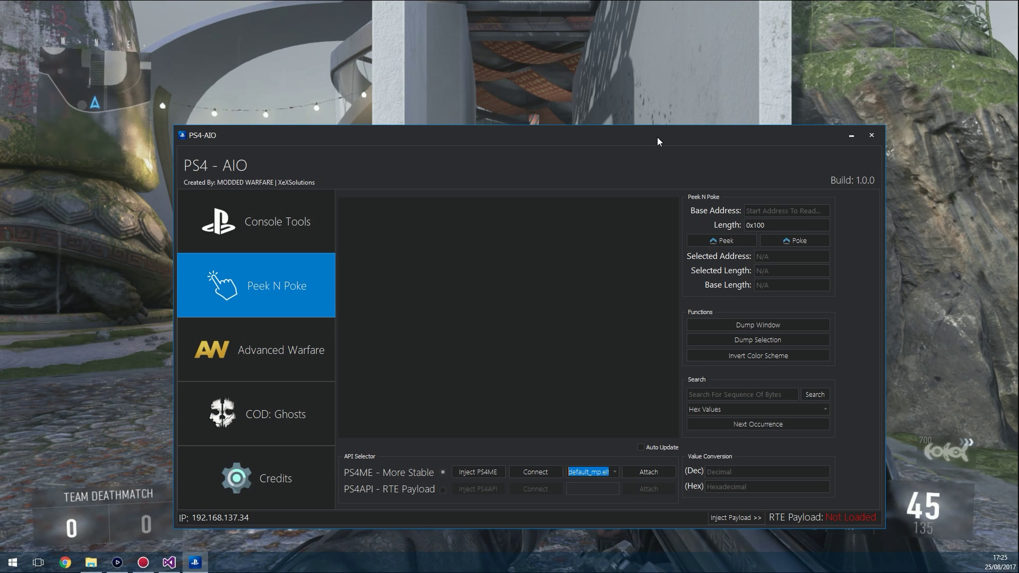
# - Peek game memory at base address 0x4E701E0
pyautogui.moveTo(656, 139); pyautogui.dragTo(656, 144)
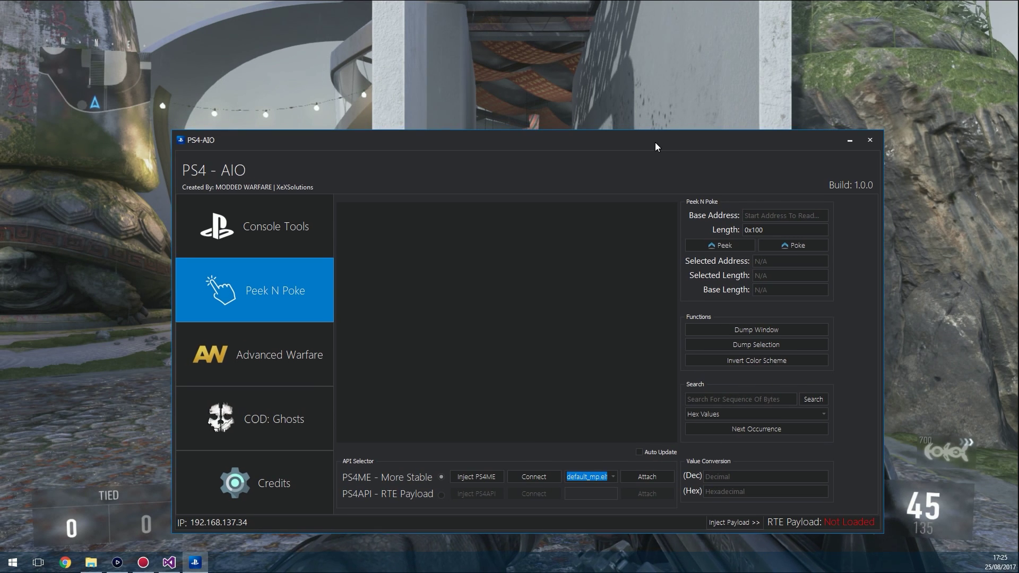
pyautogui.click(776, 216)
pyautogui.write('0x4E701E0')
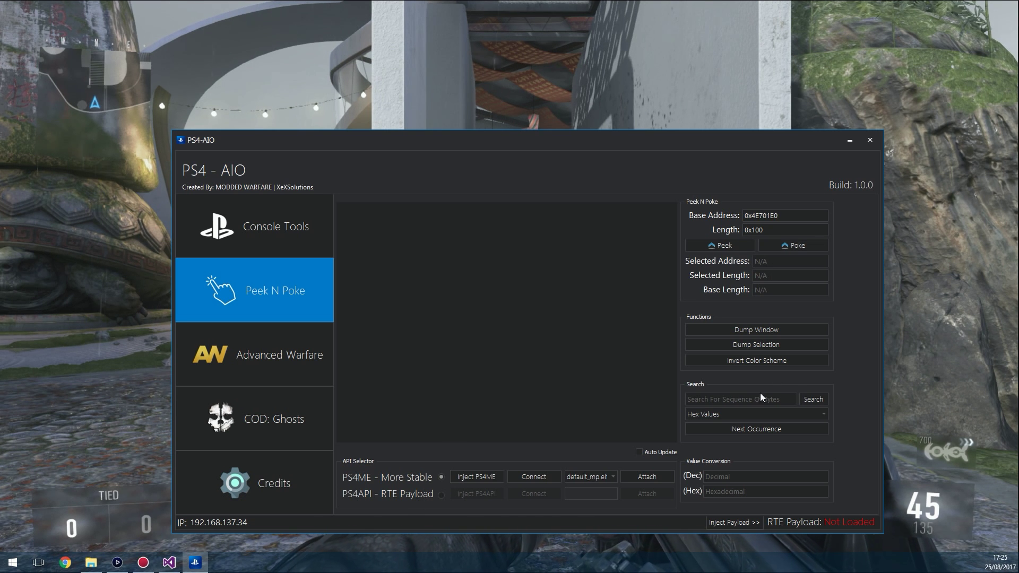
pyautogui.hotkey('alt', 'Tab')
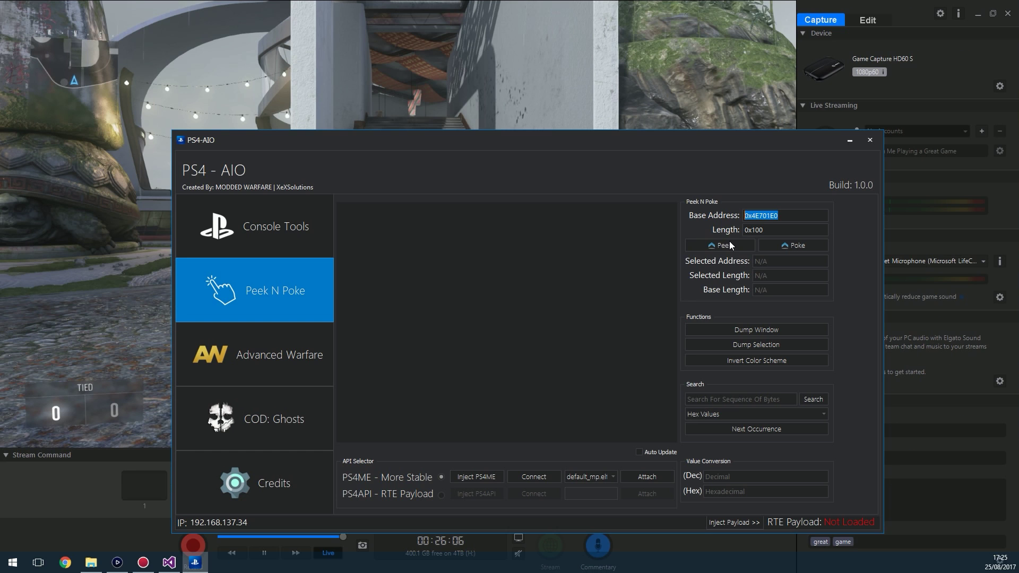
pyautogui.click(730, 245)
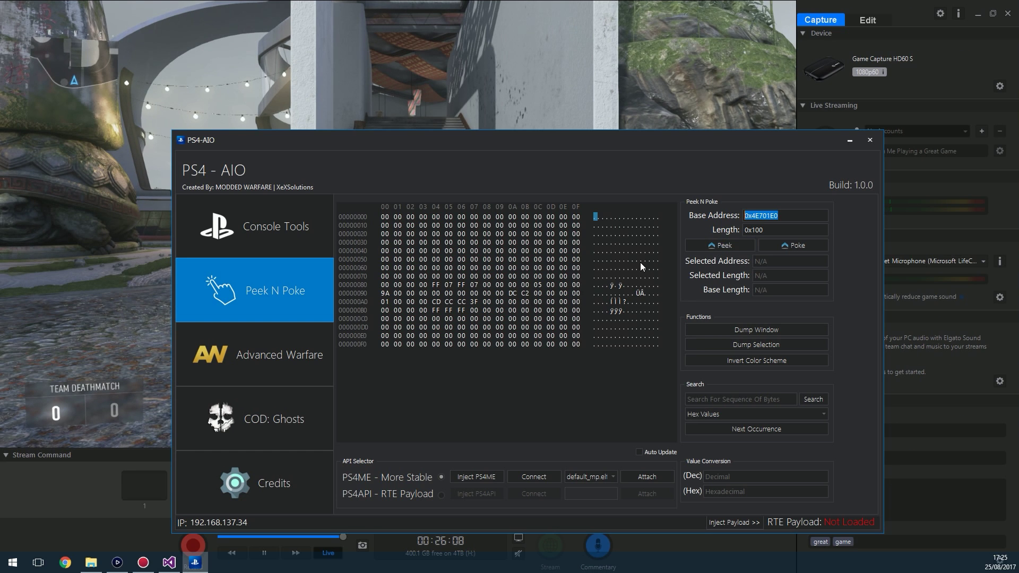
pyautogui.moveTo(382, 216); pyautogui.dragTo(659, 348)
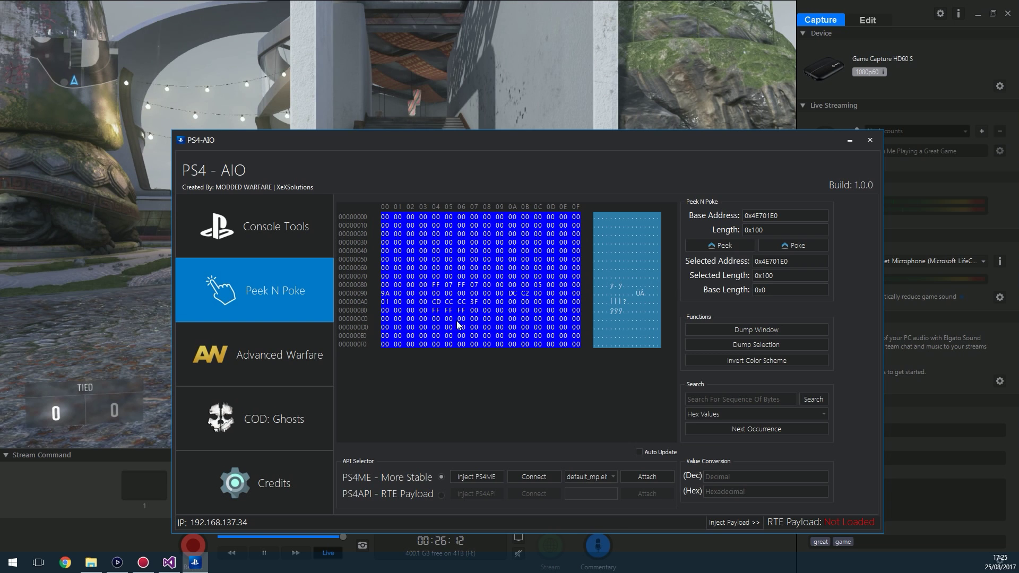
# - Raise the read length to 0x1000 and peek the memory again
pyautogui.click(777, 232)
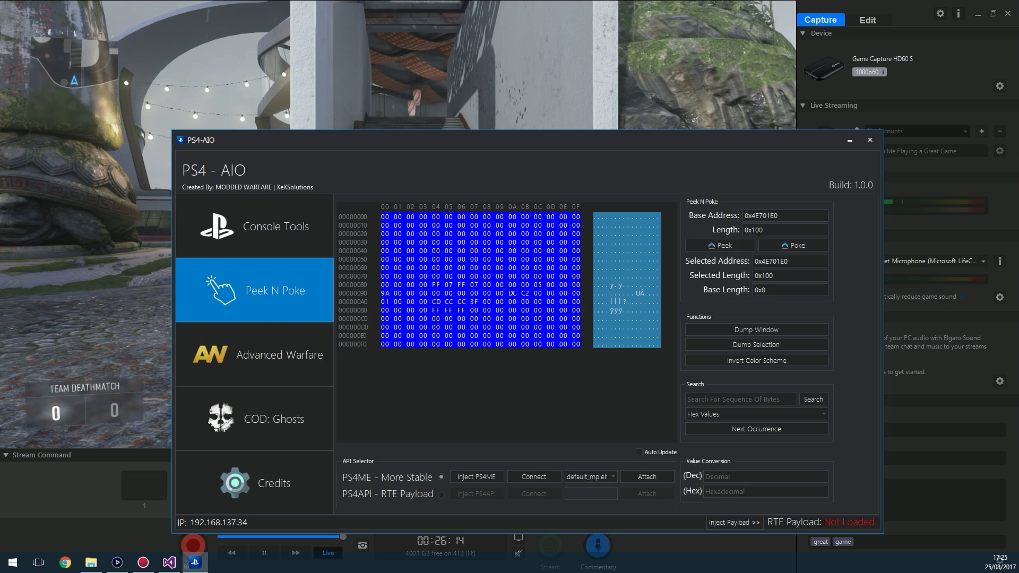
pyautogui.click(738, 247)
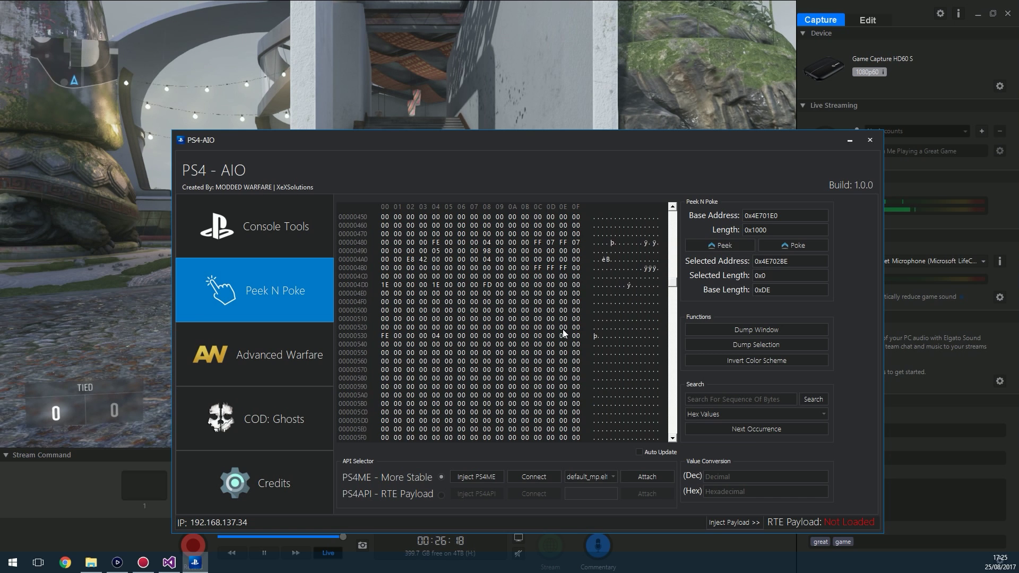
pyautogui.scroll(-10, 562, 330)
pyautogui.scroll(15, 564, 330)
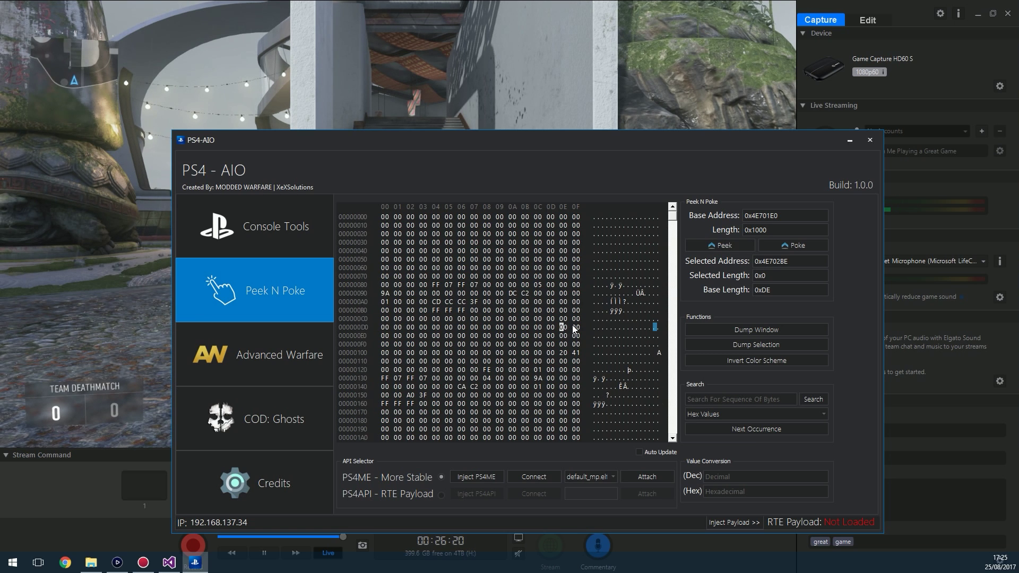
pyautogui.scroll(2, 568, 328)
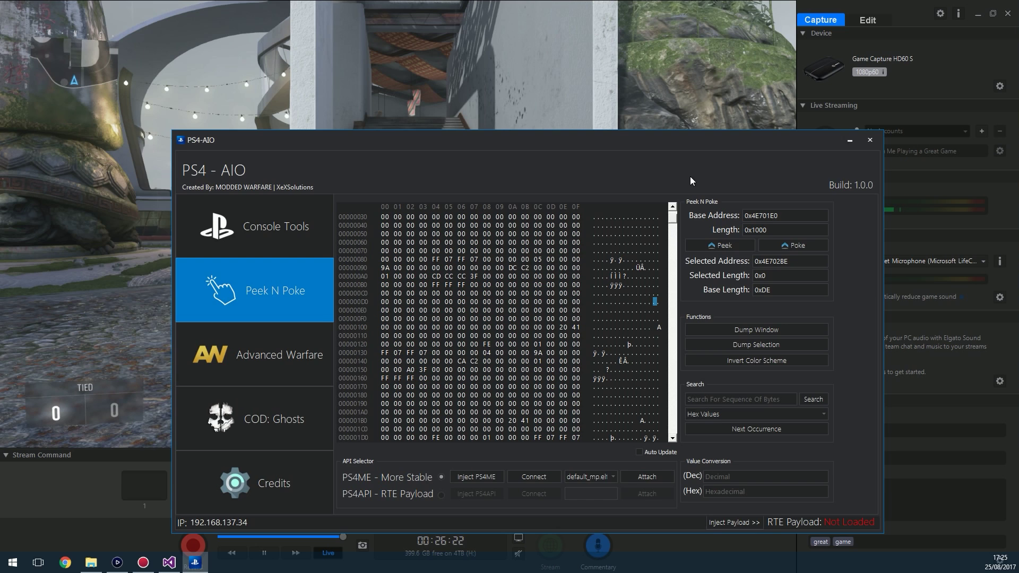
# - Select the FF byte at offset 0x130 to read address 0x4E70310, then clear the selection
pyautogui.moveTo(659, 139); pyautogui.dragTo(630, 131)
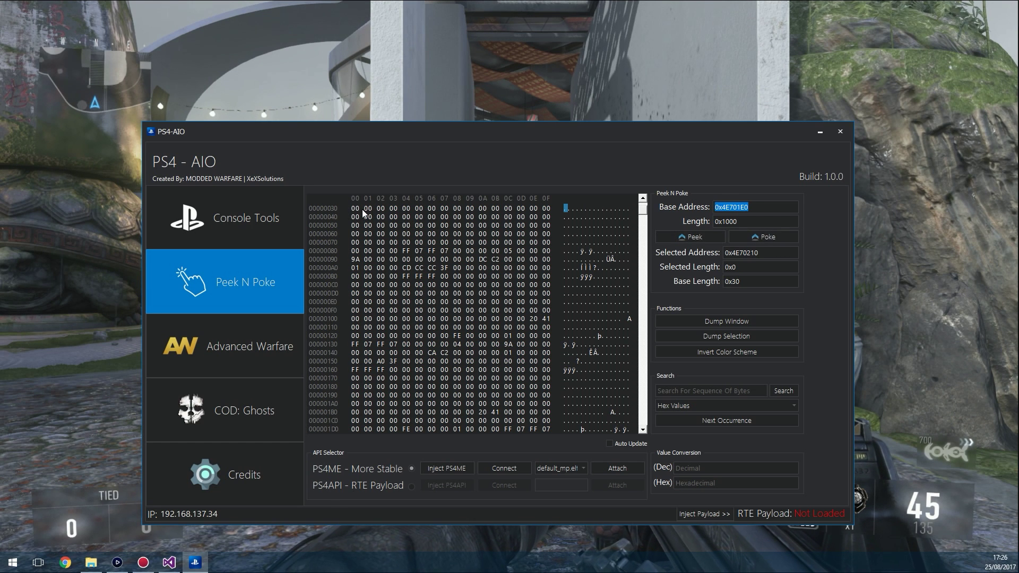
pyautogui.press('Tab')
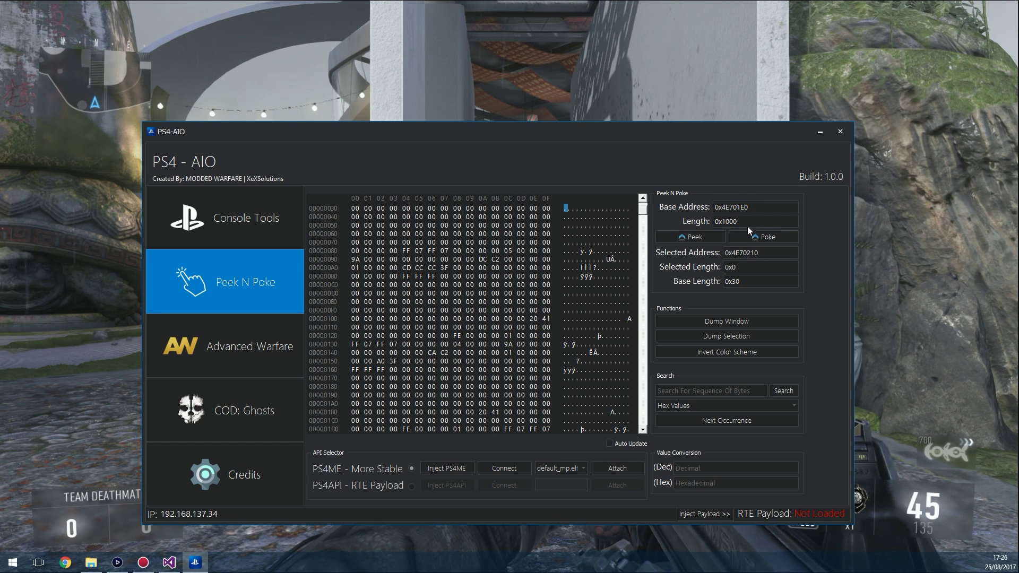
pyautogui.scroll(-20, 574, 300)
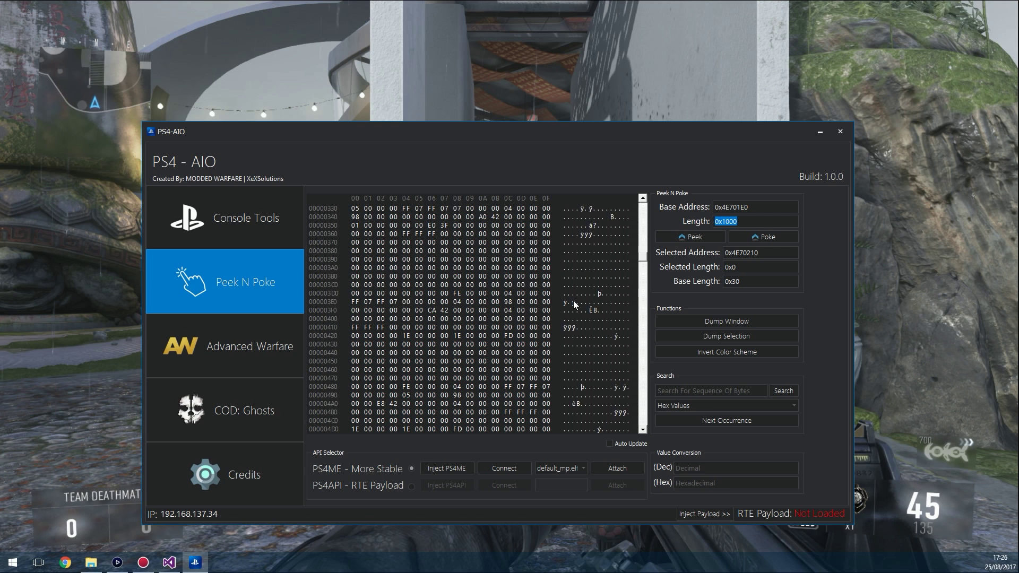
pyautogui.scroll(20, 573, 301)
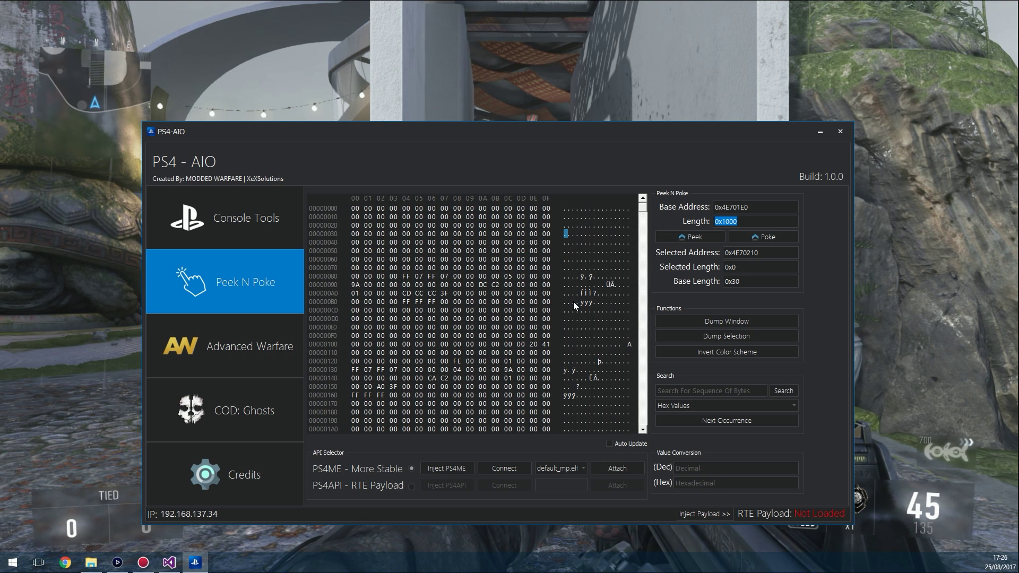
pyautogui.moveTo(754, 258)
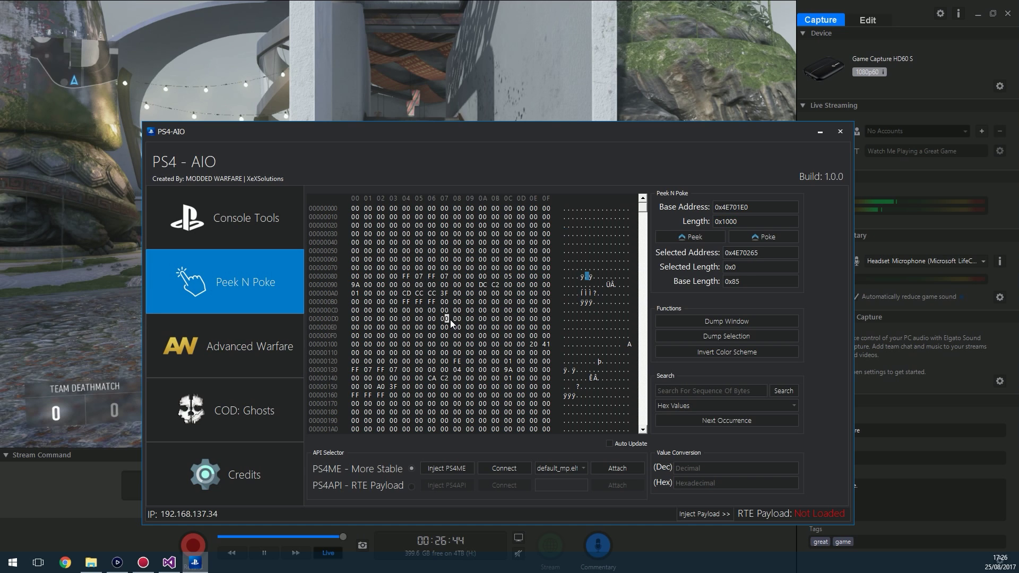
pyautogui.click(471, 251)
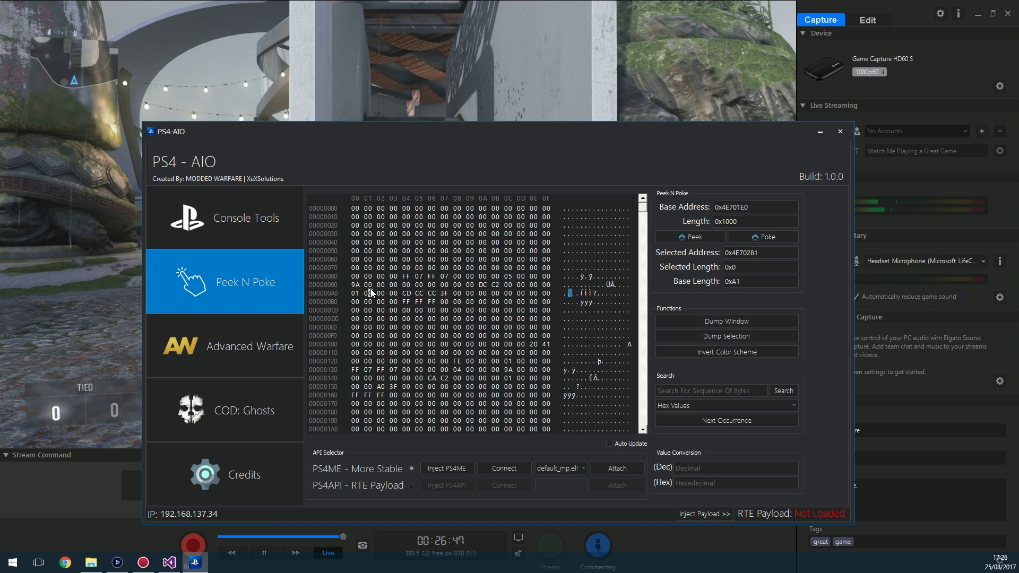
pyautogui.click(406, 301)
pyautogui.click(381, 353)
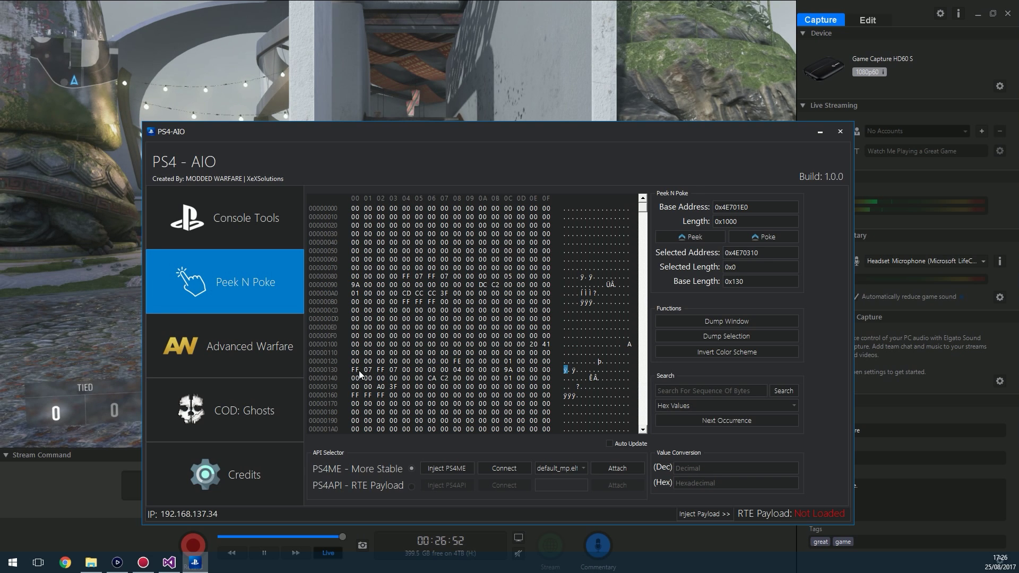
pyautogui.moveTo(359, 371); pyautogui.dragTo(361, 377)
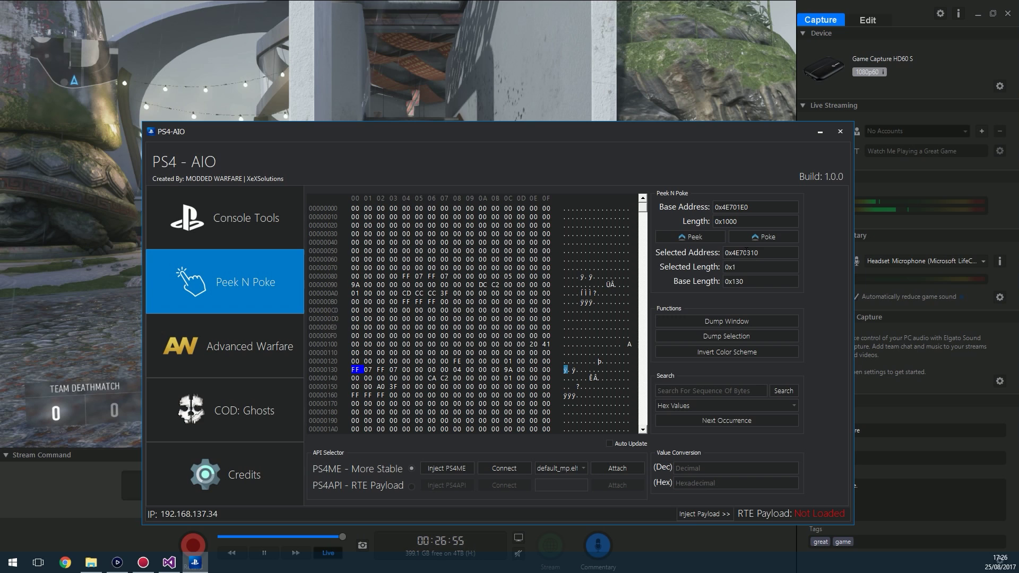
pyautogui.doubleClick(741, 252)
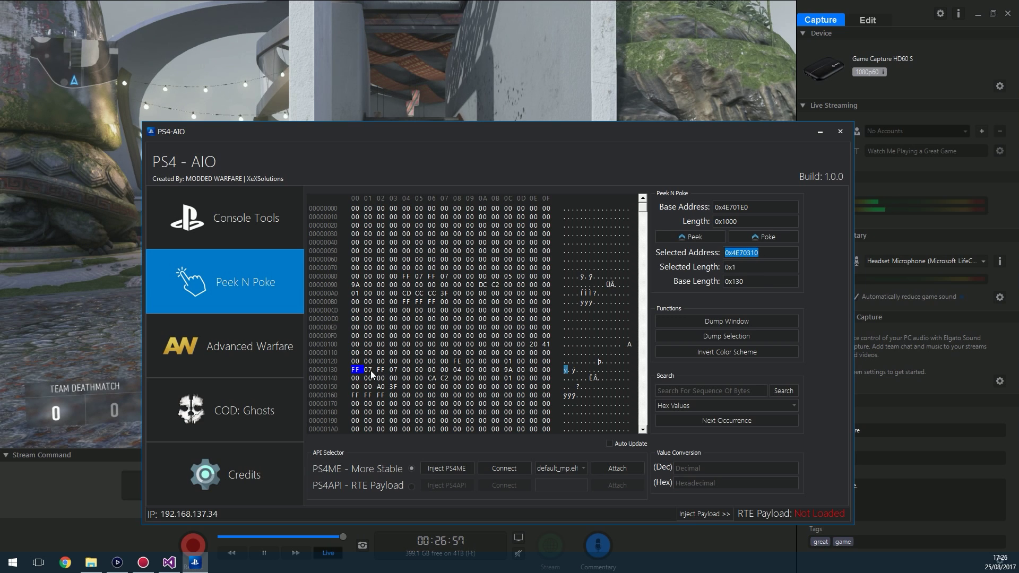
pyautogui.click(354, 373)
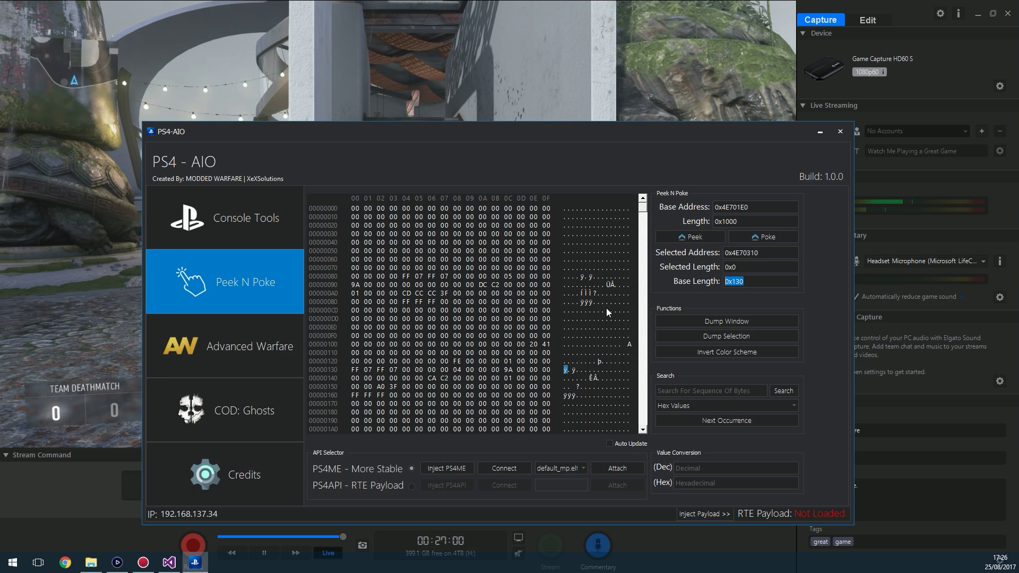
# - Select bytes at offsets 0x0, 0x160 and 0x16A, reading base lengths 0x160 and 0x16A
pyautogui.click(354, 209)
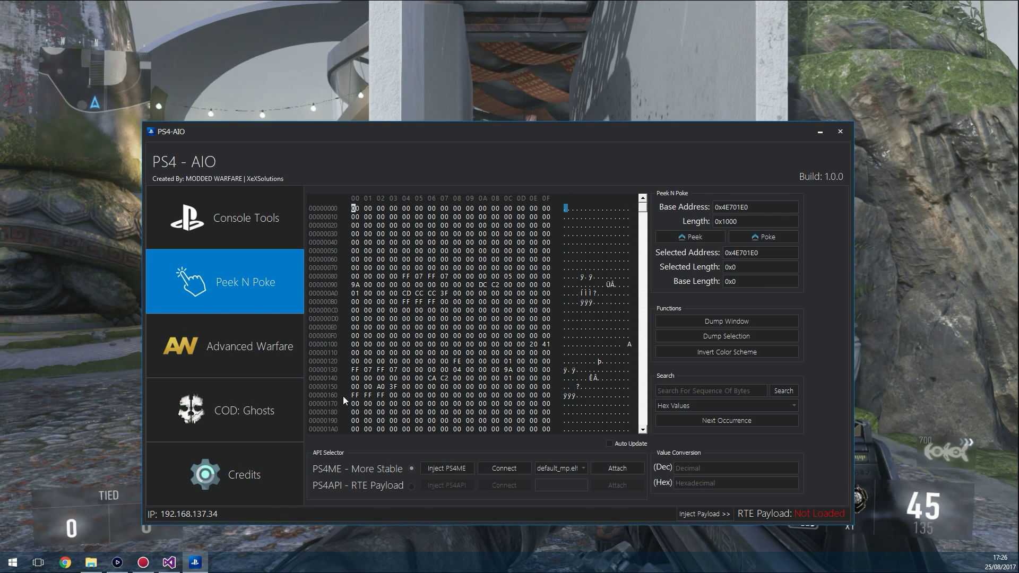
pyautogui.click(353, 395)
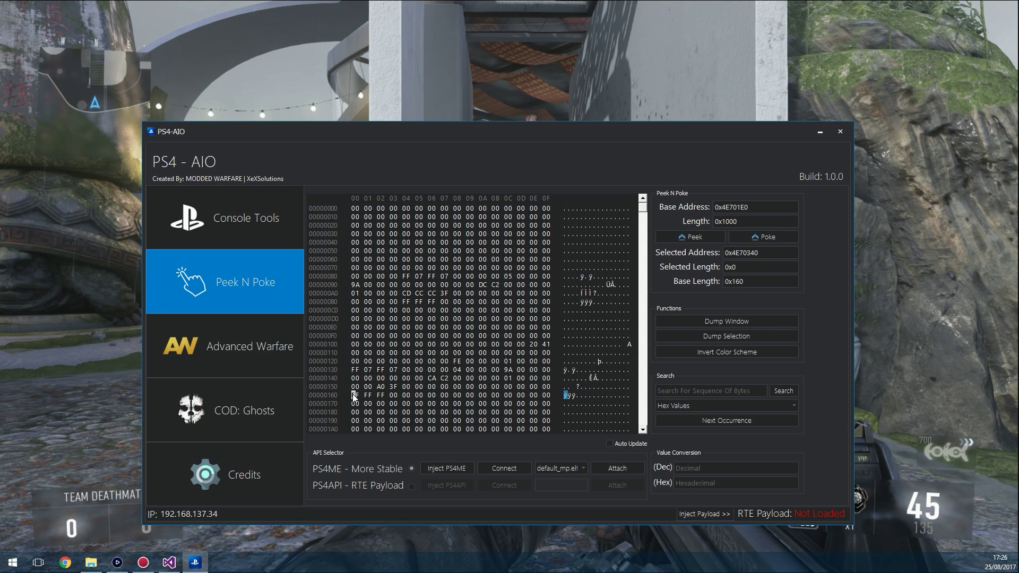
pyautogui.doubleClick(770, 279)
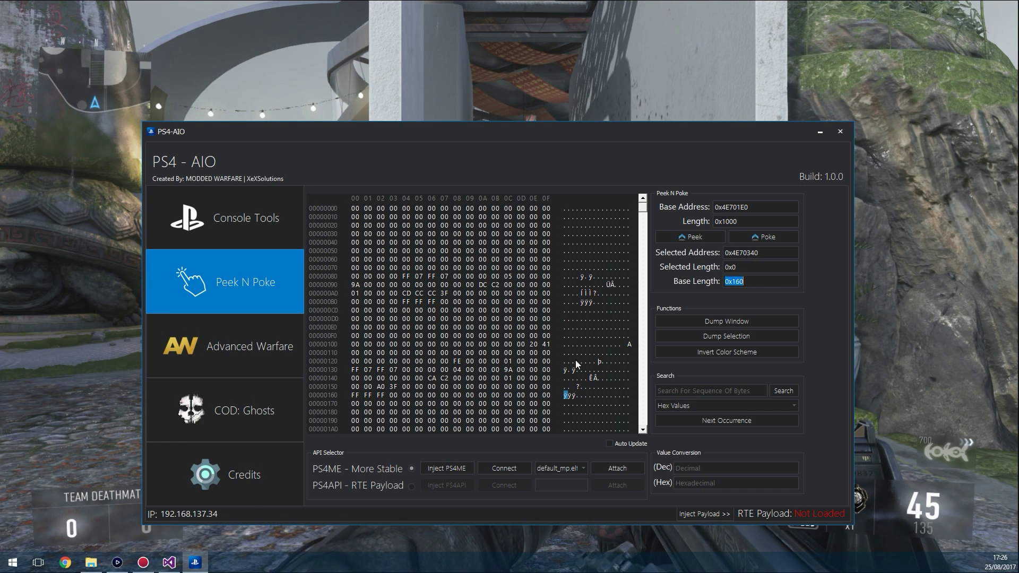
pyautogui.click(354, 395)
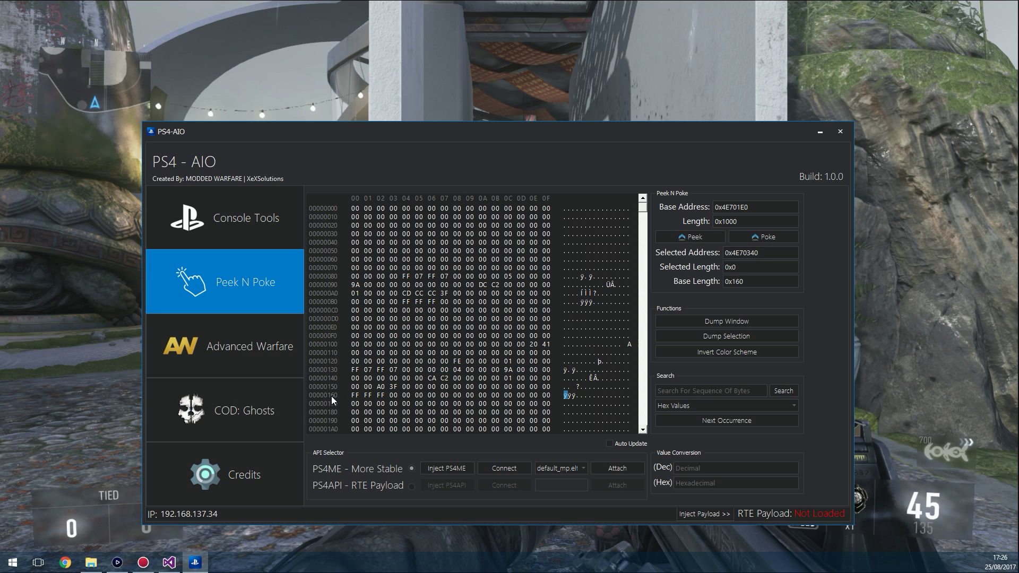
pyautogui.click(481, 395)
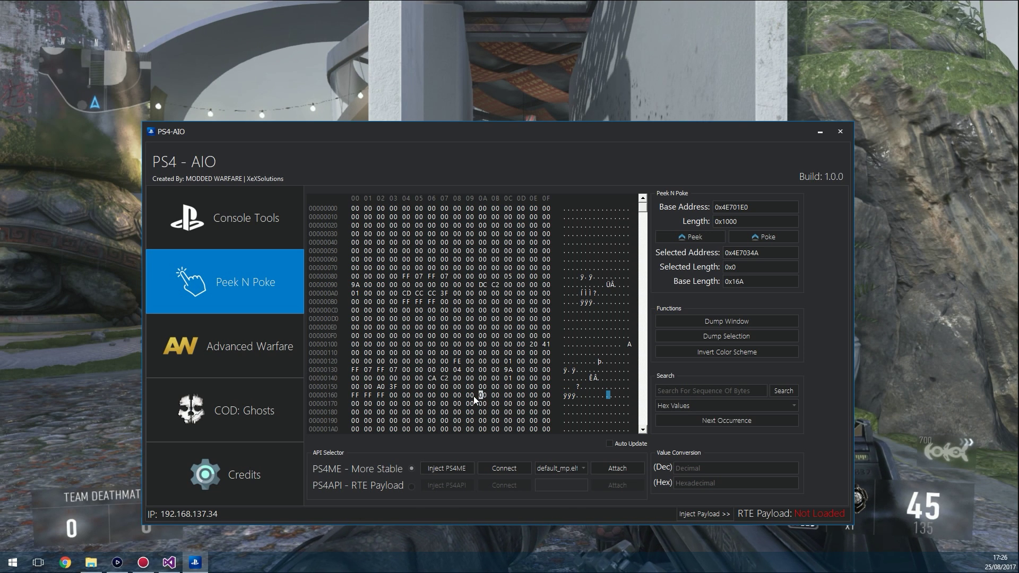
pyautogui.doubleClick(766, 282)
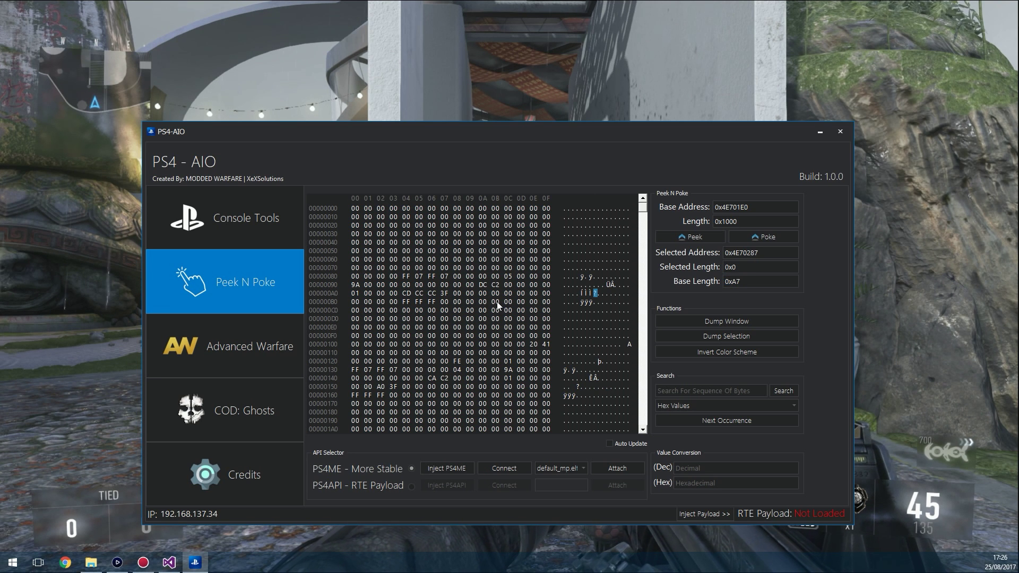
# - Pick bytes at offsets 0xA7, 0x79 and finally 0x3A, giving address 0x4E7021A
pyautogui.click(596, 293)
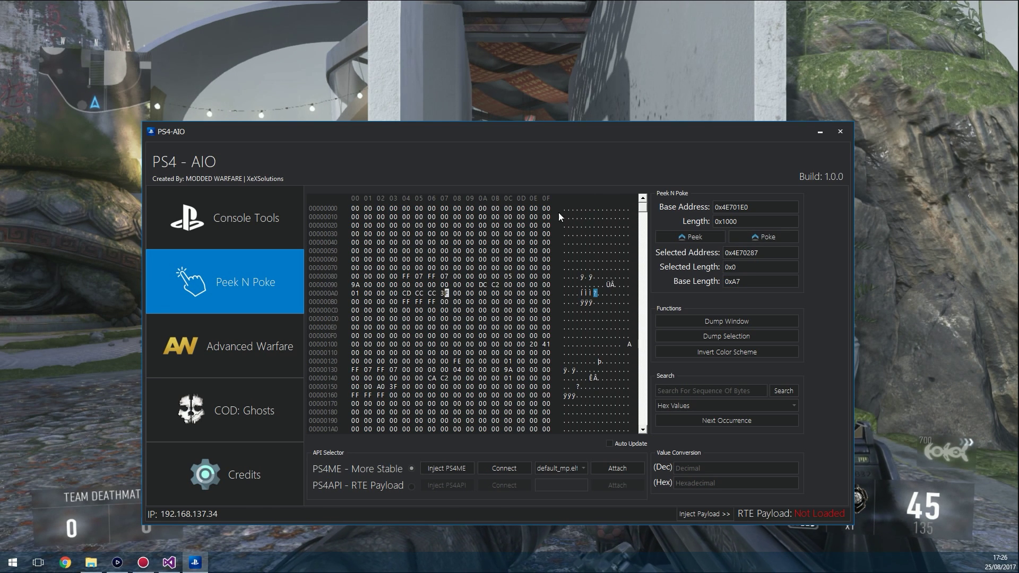
pyautogui.click(604, 268)
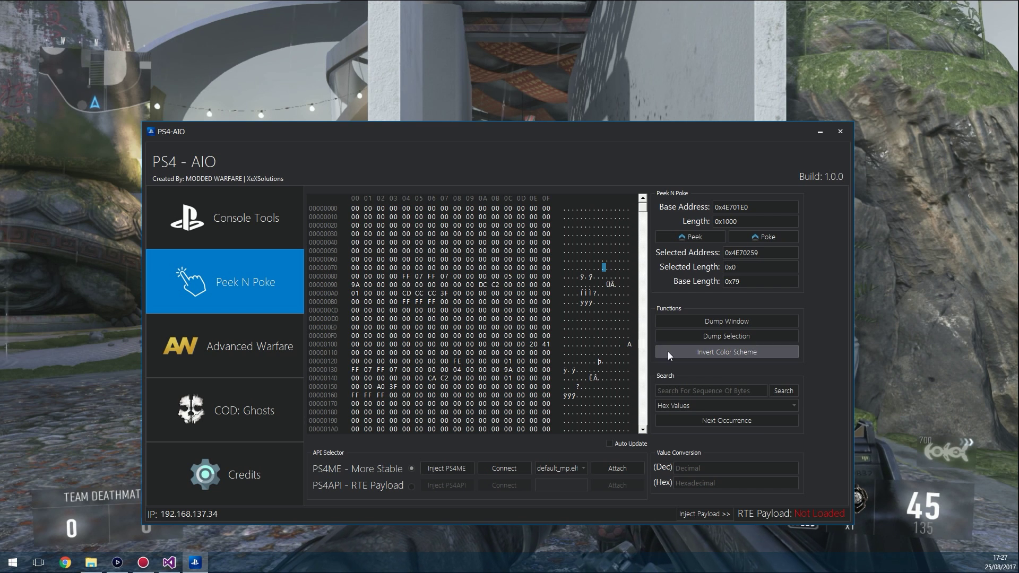
pyautogui.scroll(-2, 550, 359)
pyautogui.scroll(2, 550, 359)
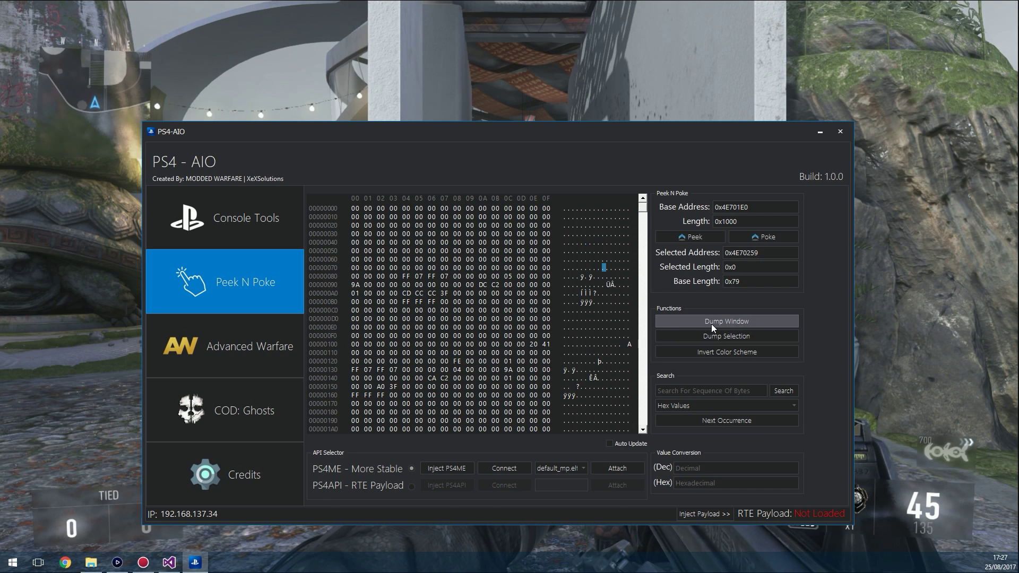
pyautogui.click(483, 234)
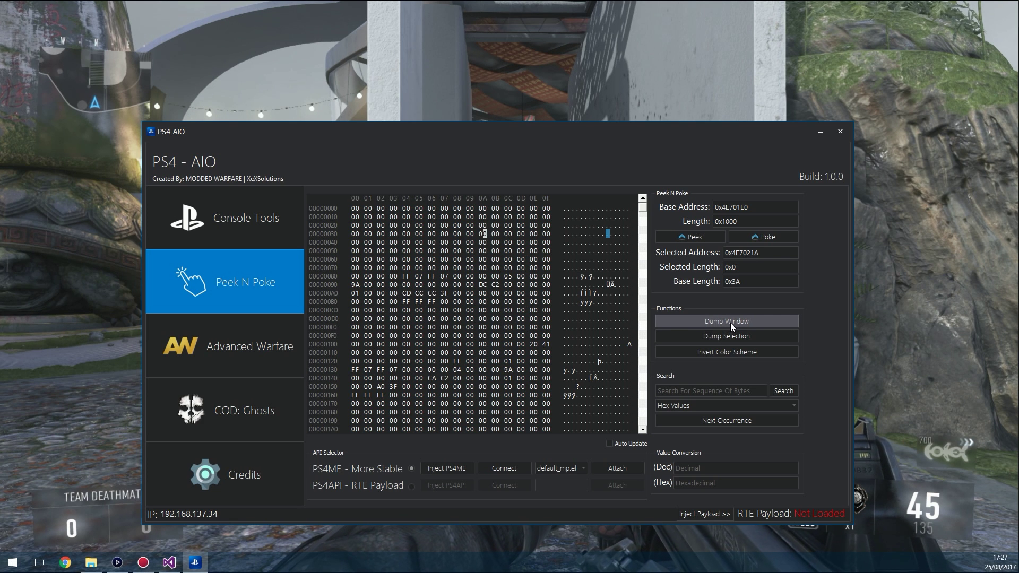
# - Dump the whole memory window to Dump.bin, then bring up File Explorer
pyautogui.click(714, 321)
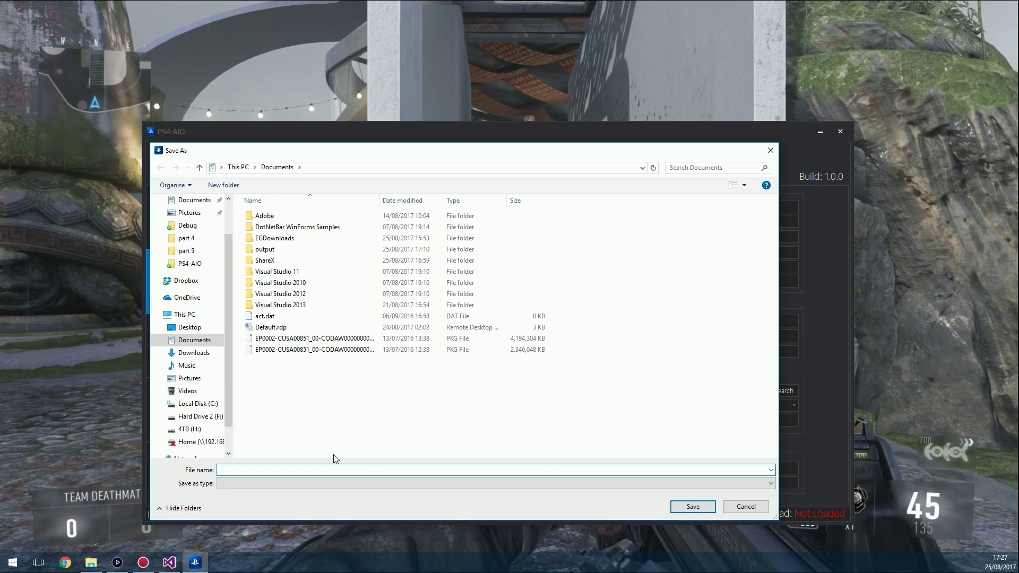
pyautogui.write('Du')
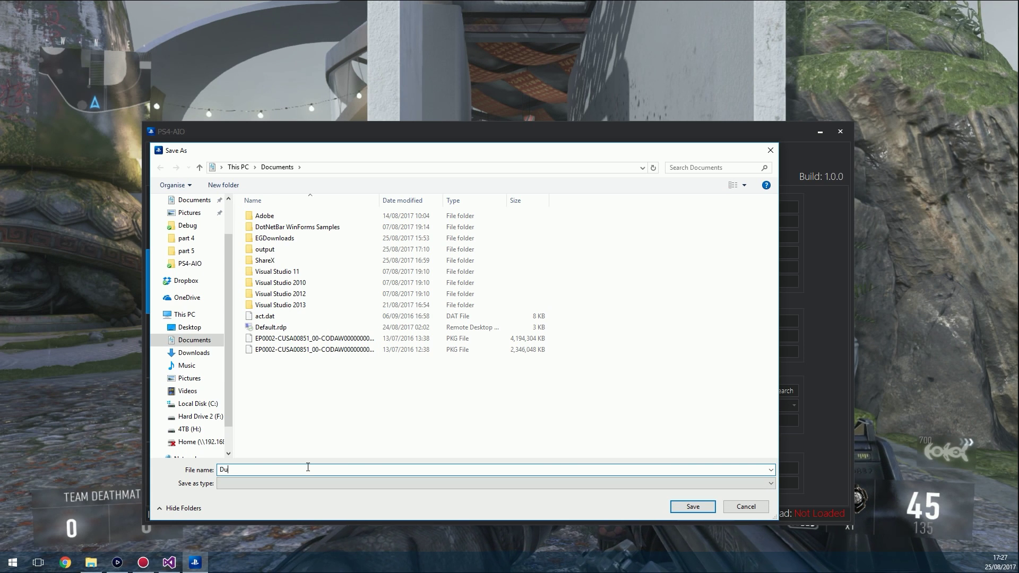
pyautogui.write('mp.bin')
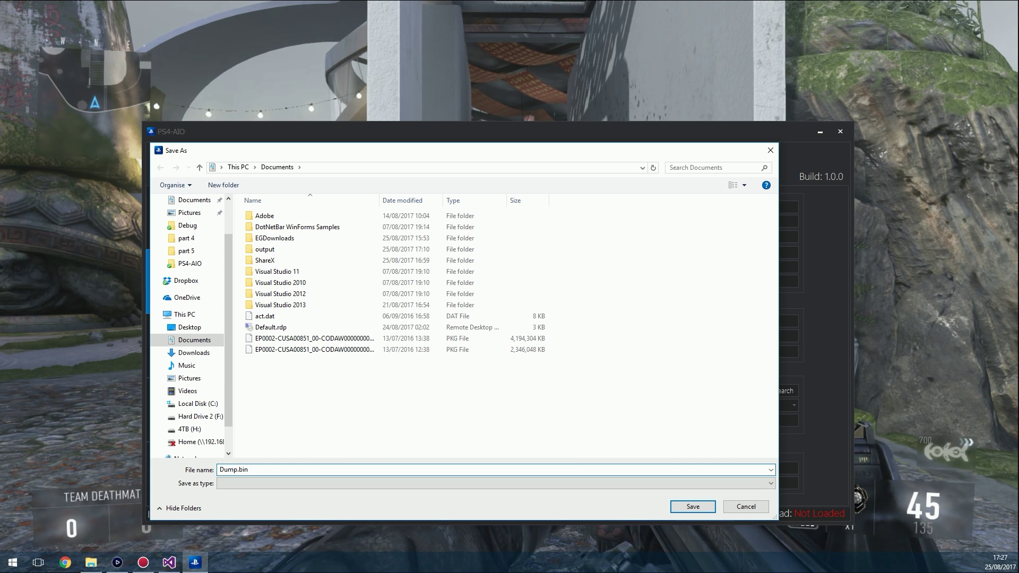
pyautogui.press('Return')
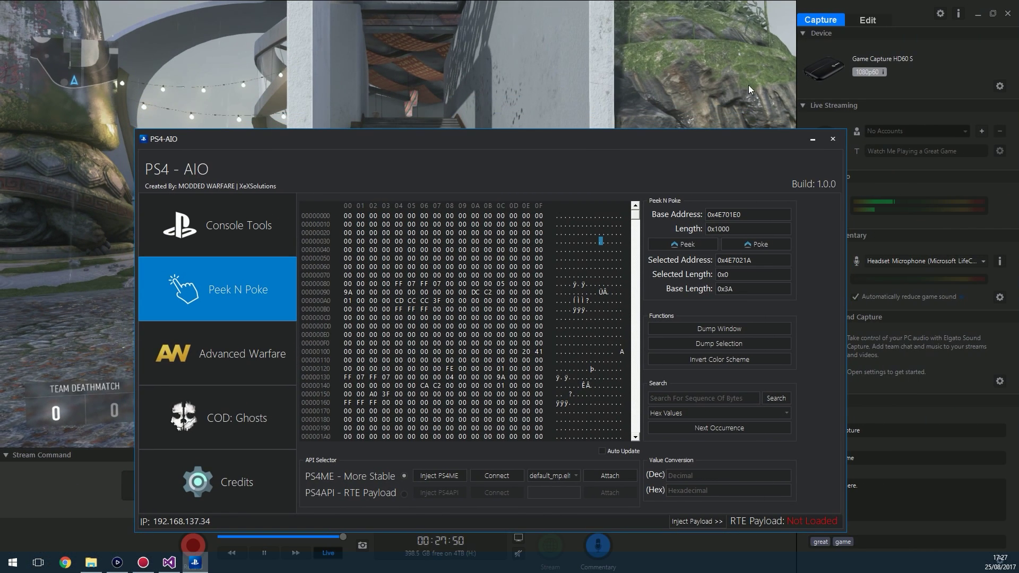
pyautogui.click(91, 563)
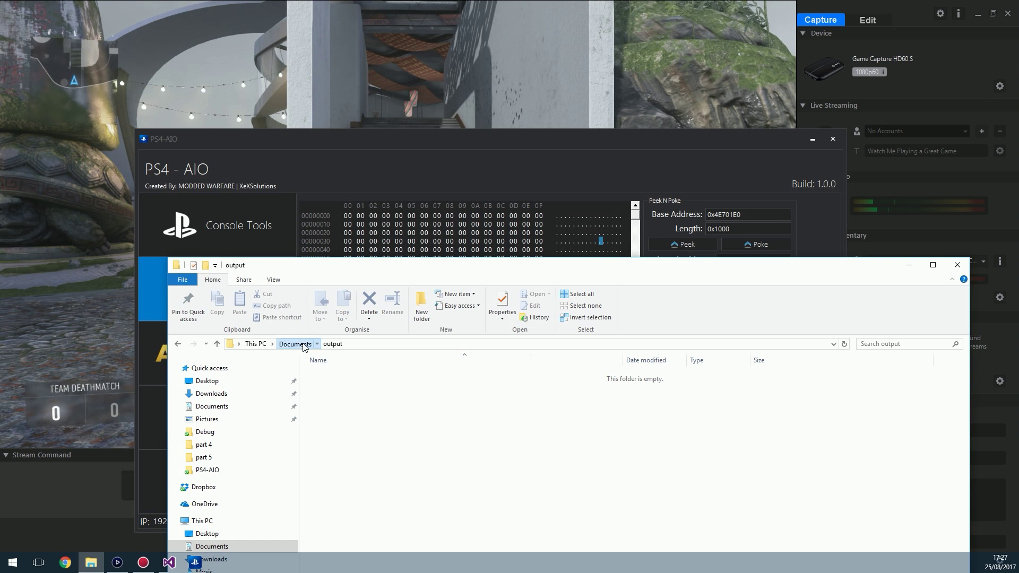
# - Open Dump.bin from Documents in HxD and select byte ranges down to offset 0x2AB
pyautogui.click(294, 344)
pyautogui.moveTo(482, 268); pyautogui.dragTo(488, 108)
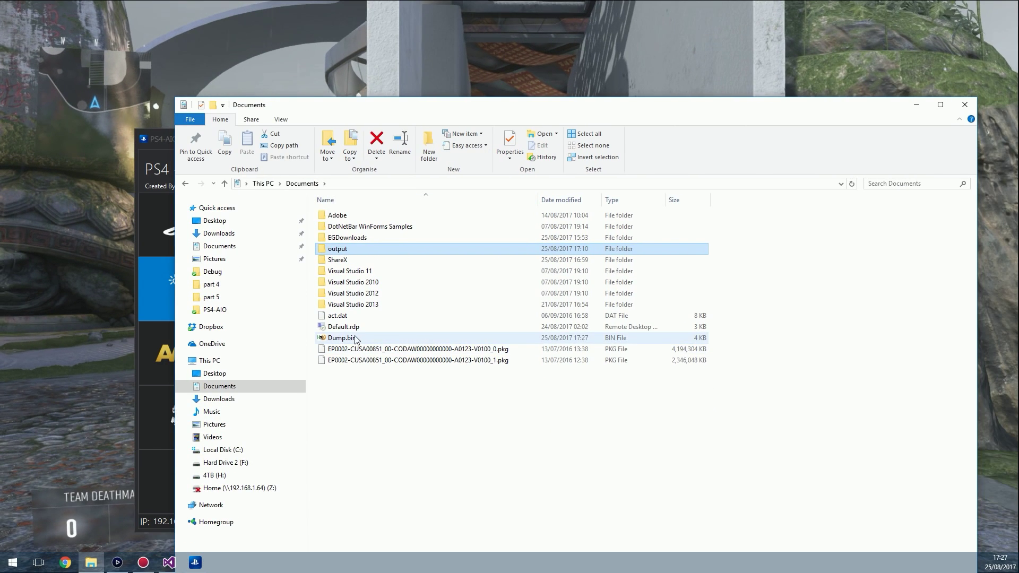
pyautogui.doubleClick(415, 339)
pyautogui.moveTo(482, 181); pyautogui.dragTo(520, 27)
pyautogui.moveTo(952, 109); pyautogui.dragTo(912, 102)
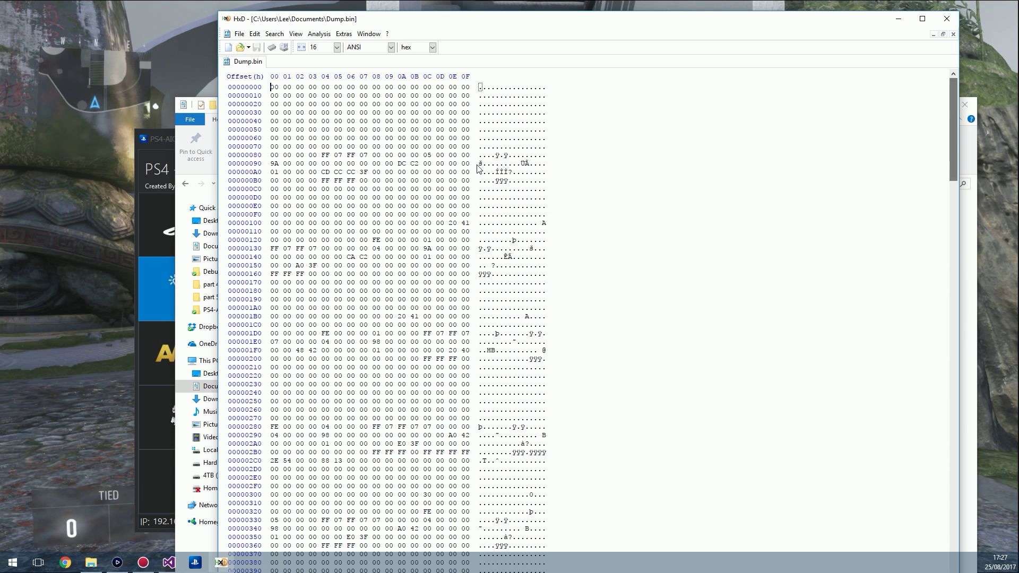
pyautogui.moveTo(272, 171); pyautogui.dragTo(467, 359)
pyautogui.moveTo(271, 486); pyautogui.dragTo(470, 503)
pyautogui.moveTo(402, 113); pyautogui.dragTo(429, 444)
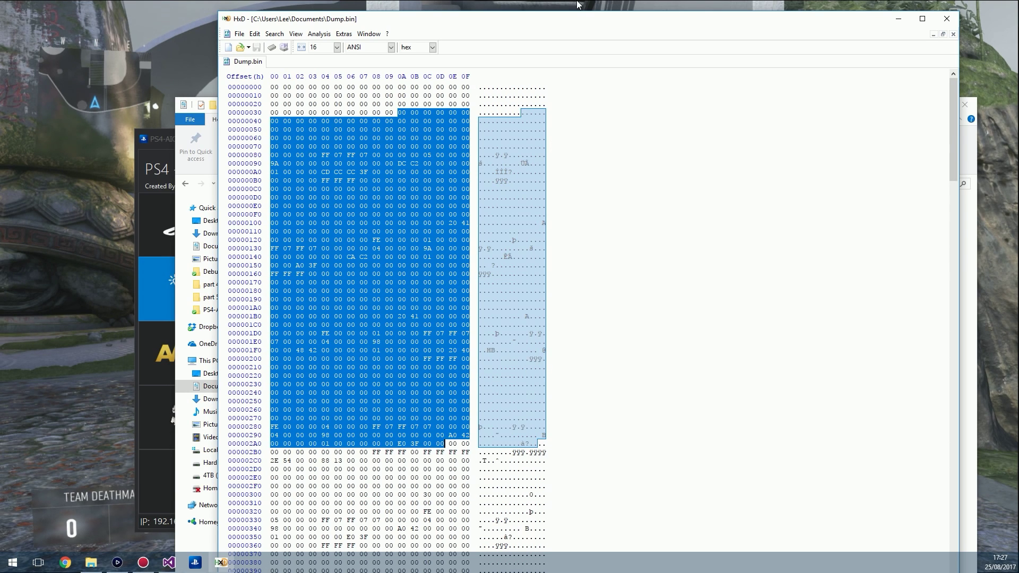
pyautogui.moveTo(584, 20); pyautogui.dragTo(553, 144)
# - Close HxD and delete Dump.bin from the Documents folder
pyautogui.click(919, 141)
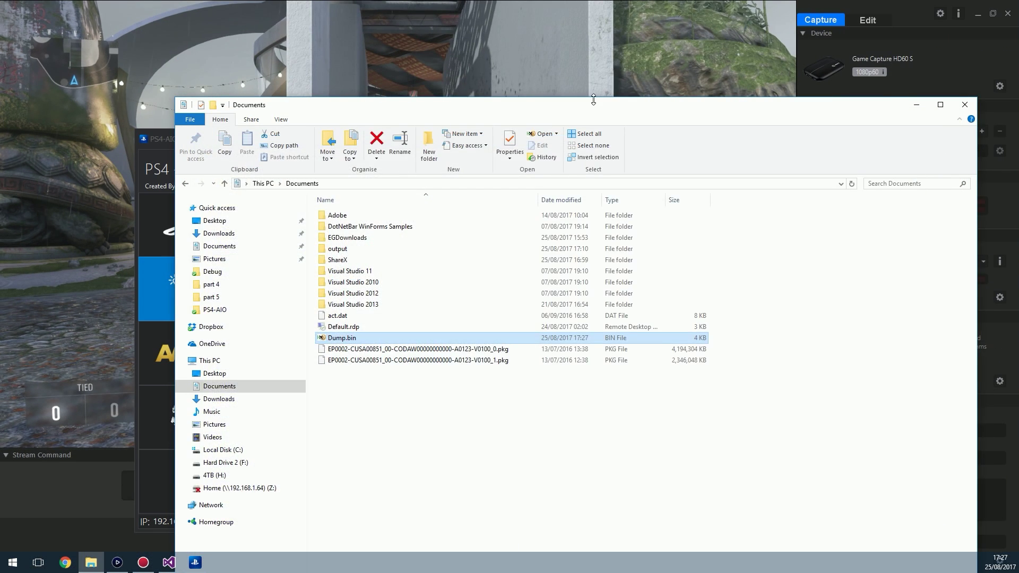
pyautogui.moveTo(594, 106); pyautogui.dragTo(587, 146)
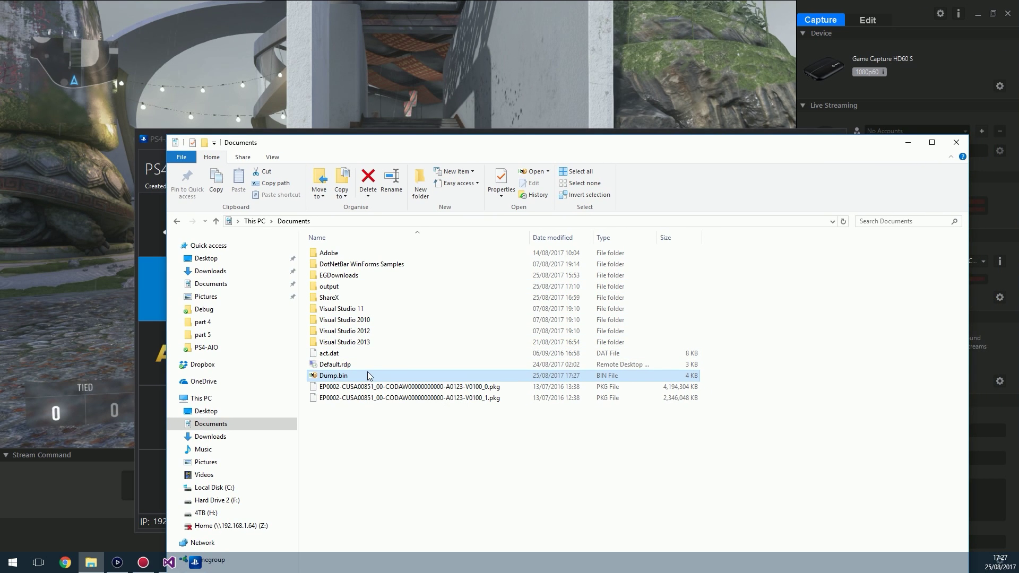
pyautogui.press('Delete')
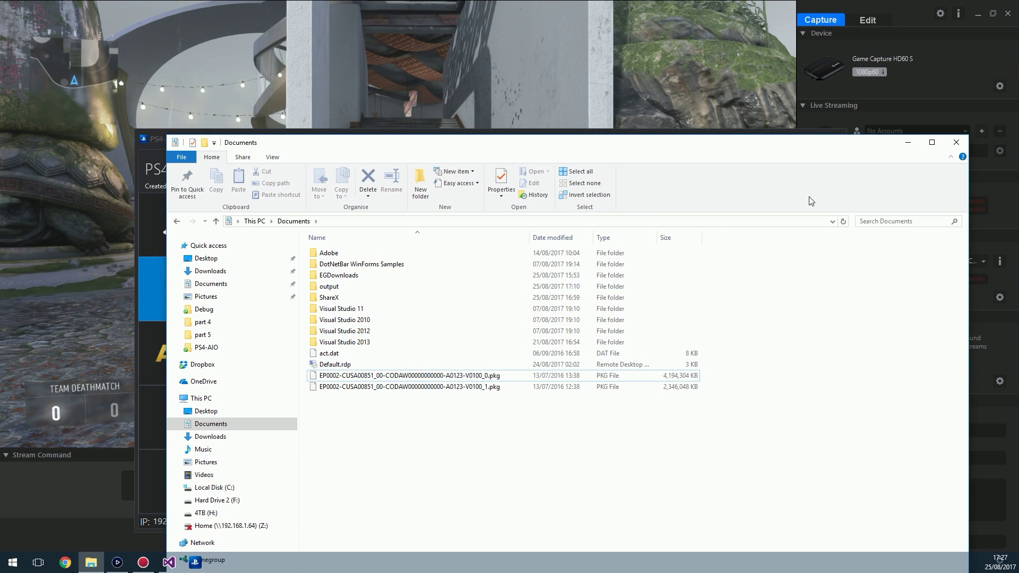
# - Select bytes from the start through row 0x150 and save them as Dump.bin
pyautogui.click(909, 142)
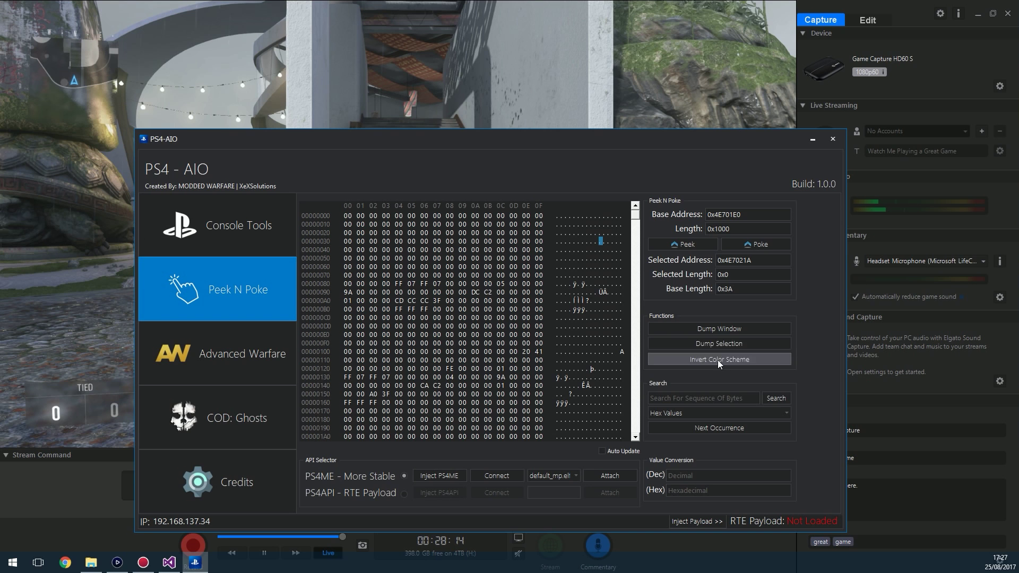
pyautogui.moveTo(344, 218); pyautogui.dragTo(550, 400)
pyautogui.click(705, 343)
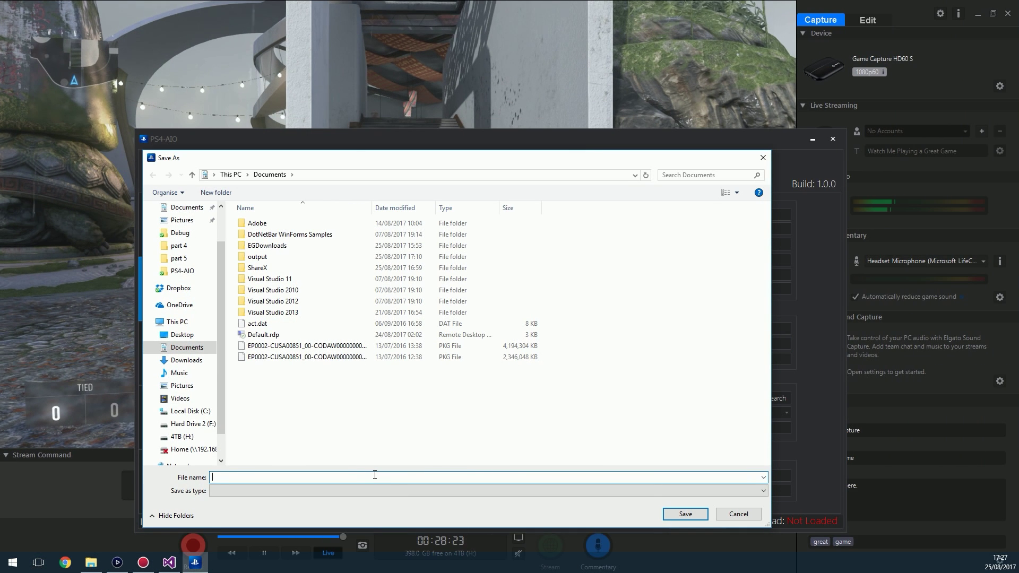
pyautogui.write('Dump.bin')
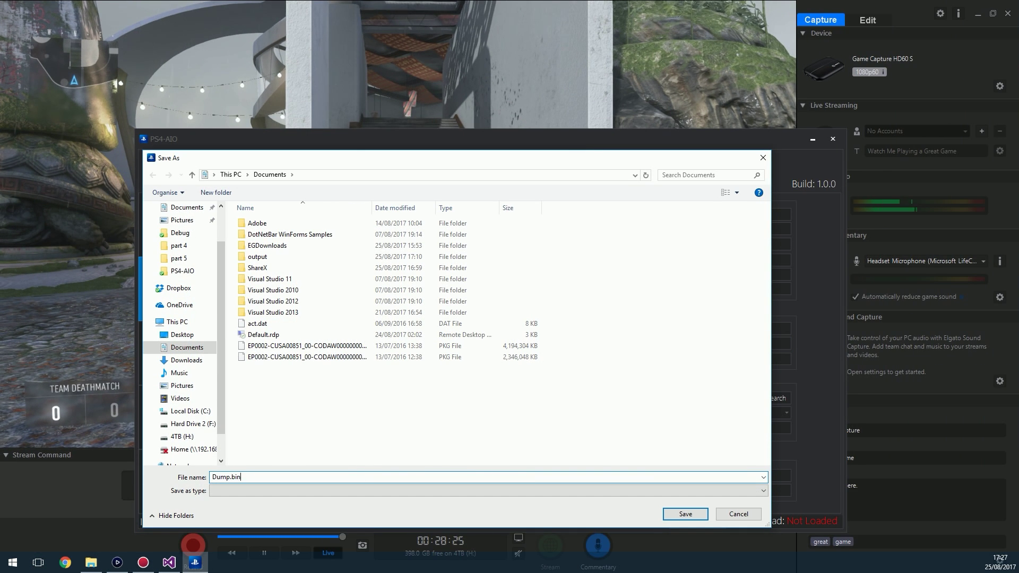
pyautogui.press('Return')
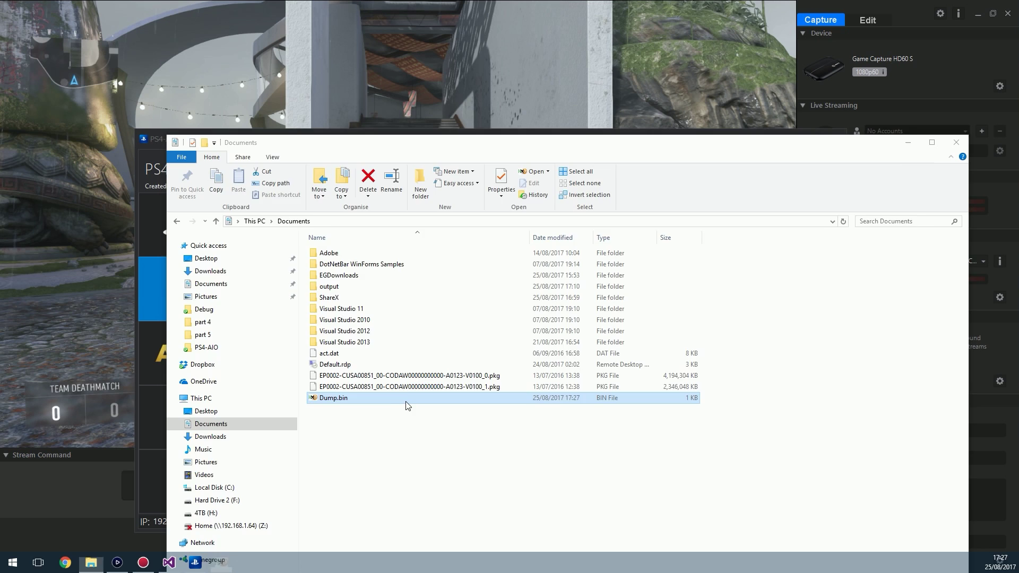
# - Open the new Dump.bin in HxD, check its last row, and close it
pyautogui.doubleClick(406, 402)
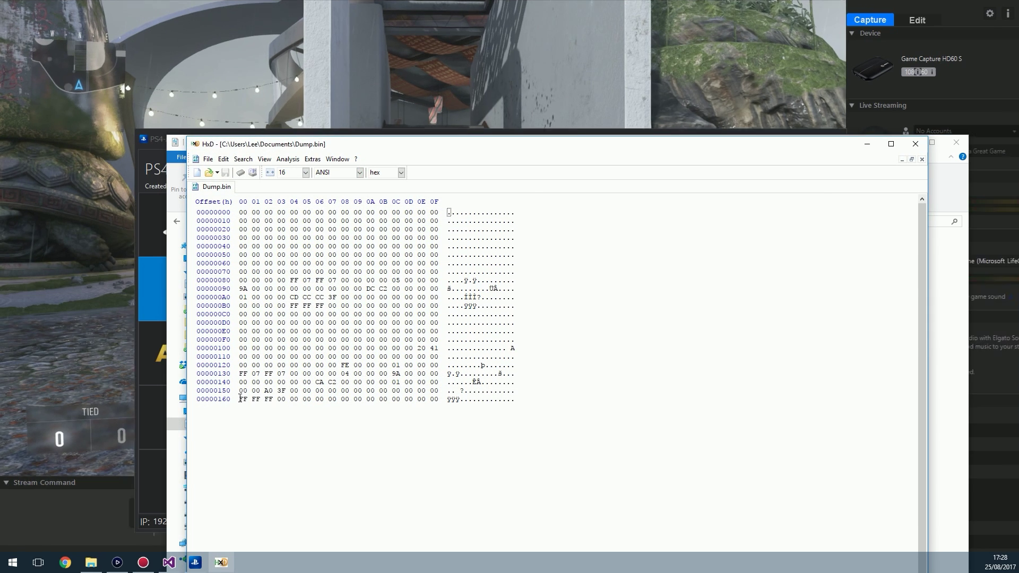
pyautogui.moveTo(240, 400); pyautogui.dragTo(481, 405)
pyautogui.click(916, 144)
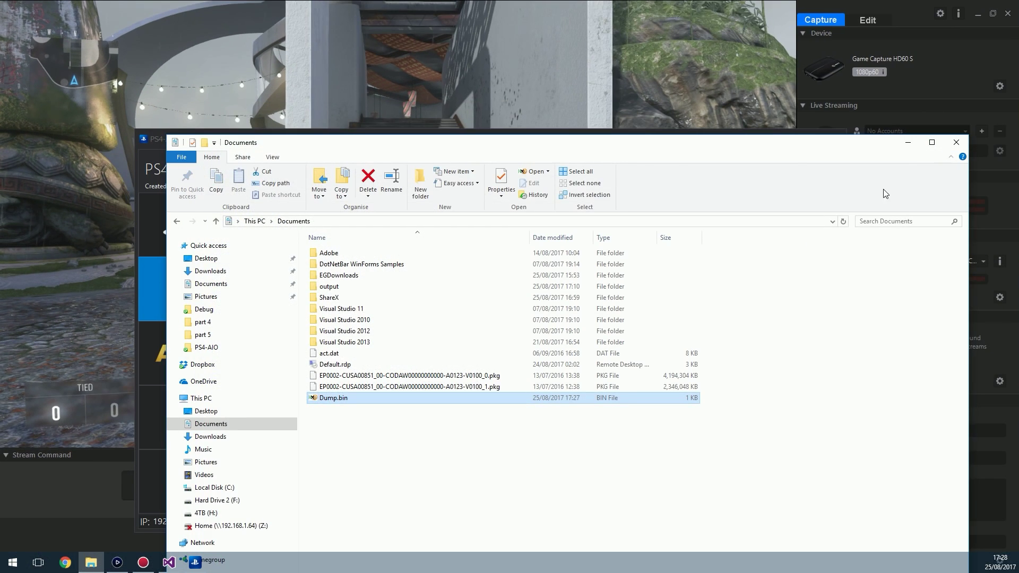
# - Close the Documents window and create a new empty HxD document
pyautogui.click(956, 142)
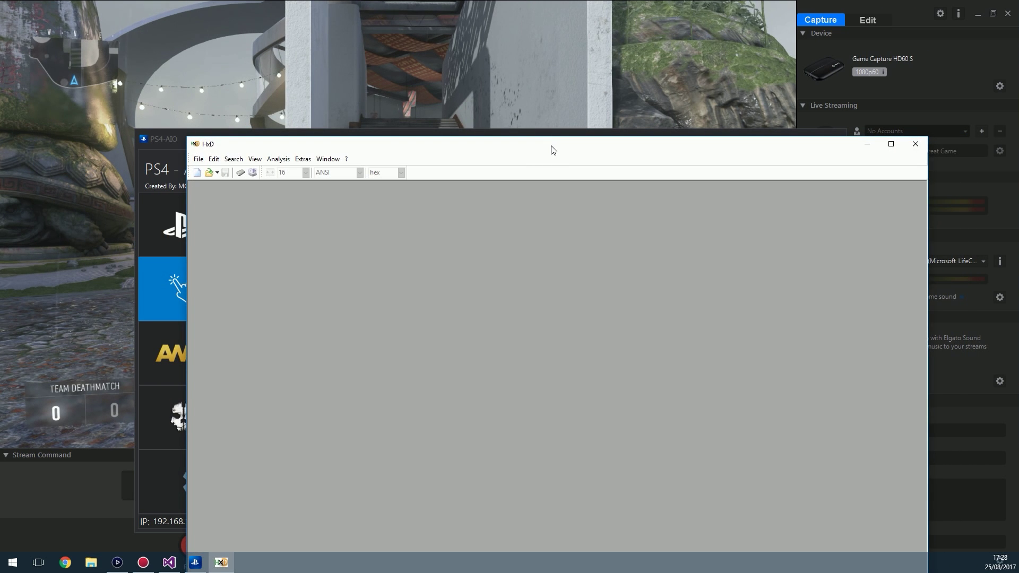
pyautogui.moveTo(553, 150); pyautogui.dragTo(578, 348)
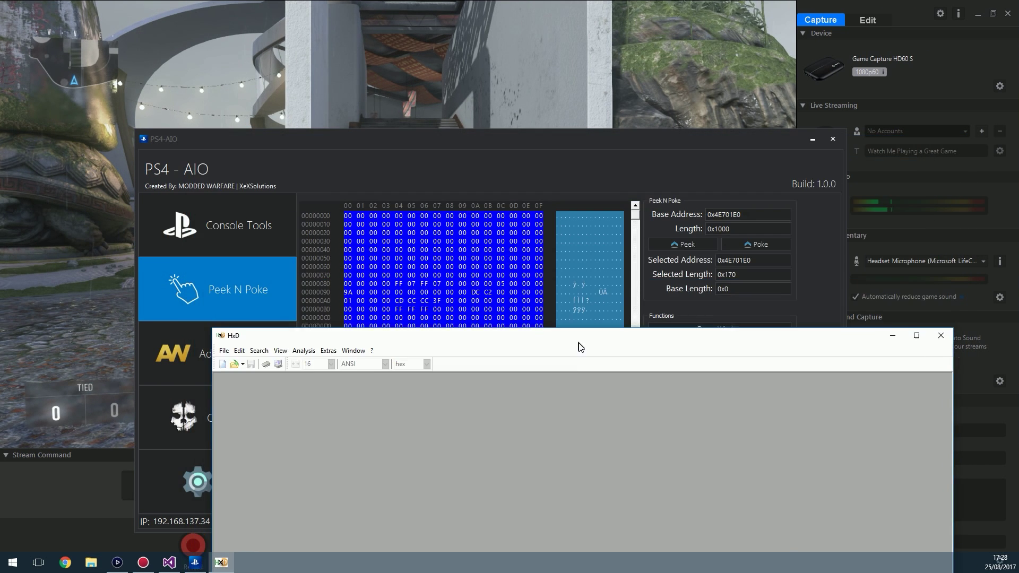
pyautogui.hotkey('ctrl', 'n')
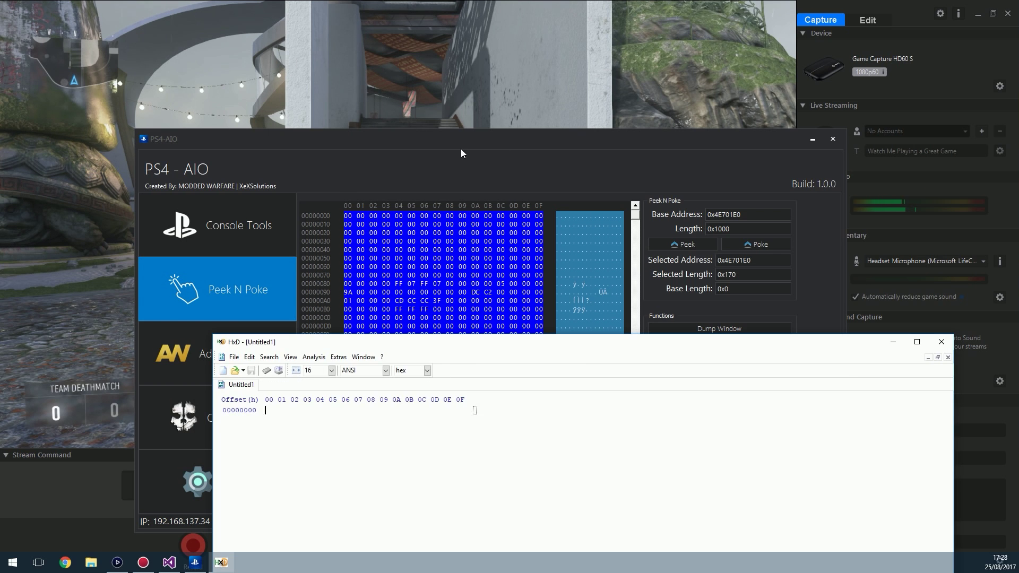
pyautogui.moveTo(461, 140); pyautogui.dragTo(463, 78)
# - Select and copy bytes from rows 0x80 to 0xB0 in the Peek N Poke view
pyautogui.click(407, 165)
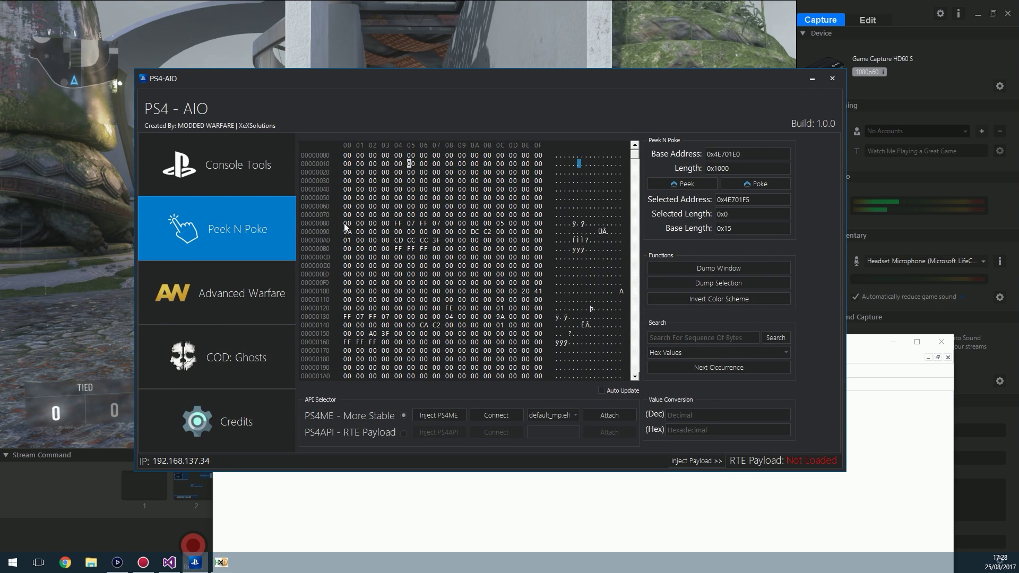
pyautogui.moveTo(345, 222); pyautogui.dragTo(549, 245)
pyautogui.rightClick(479, 239)
pyautogui.click(491, 241)
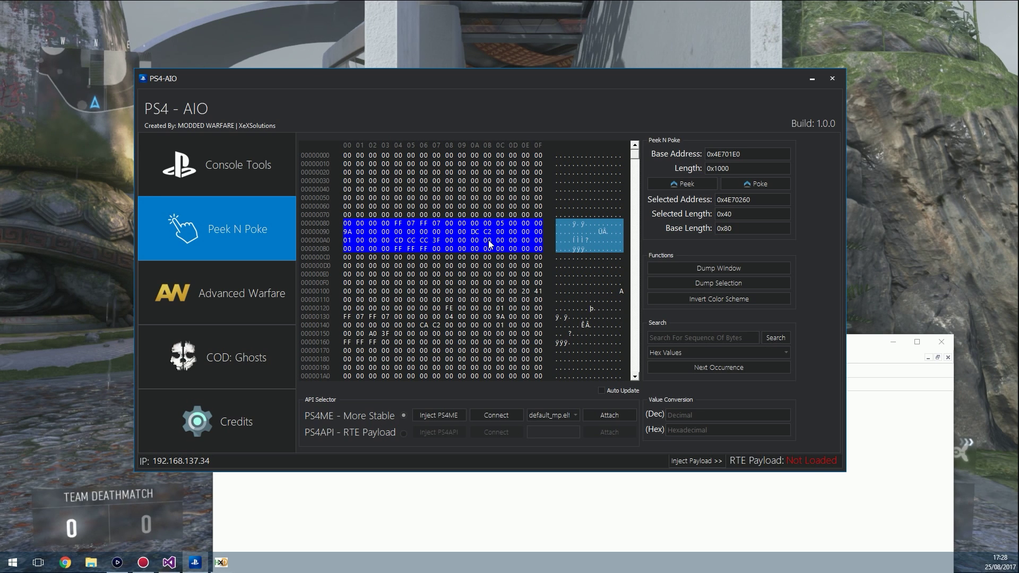
# - Paste the 64 bytes into the new HxD document, then close it without saving
pyautogui.click(682, 537)
pyautogui.hotkey('ctrl', 'v')
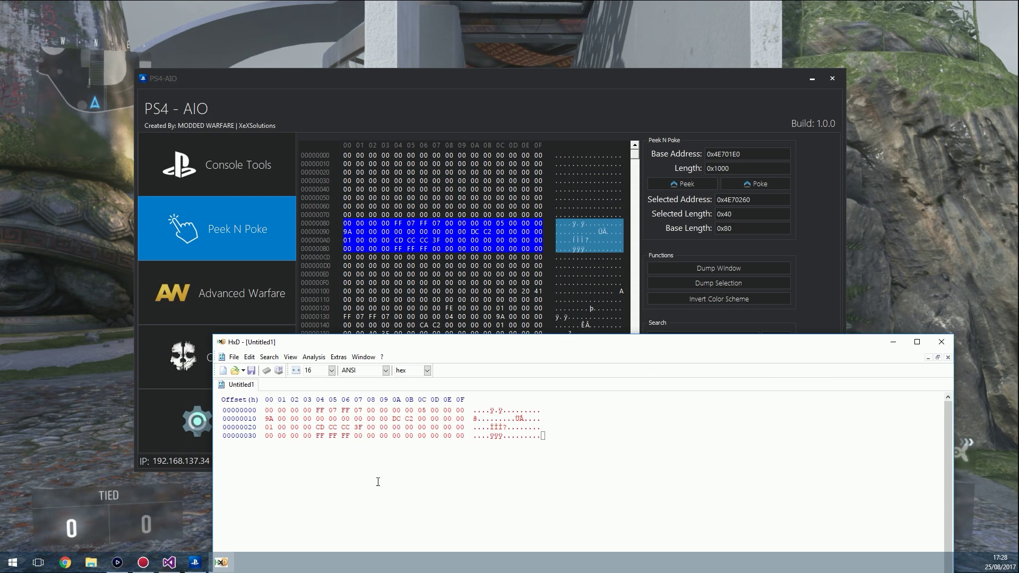
pyautogui.moveTo(270, 410); pyautogui.dragTo(465, 436)
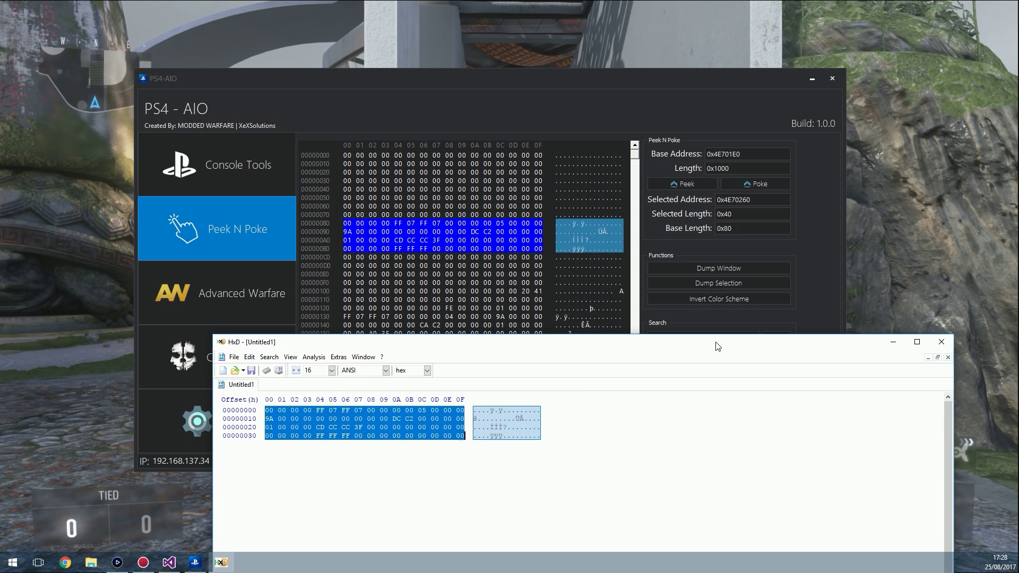
pyautogui.moveTo(717, 345); pyautogui.dragTo(610, 345)
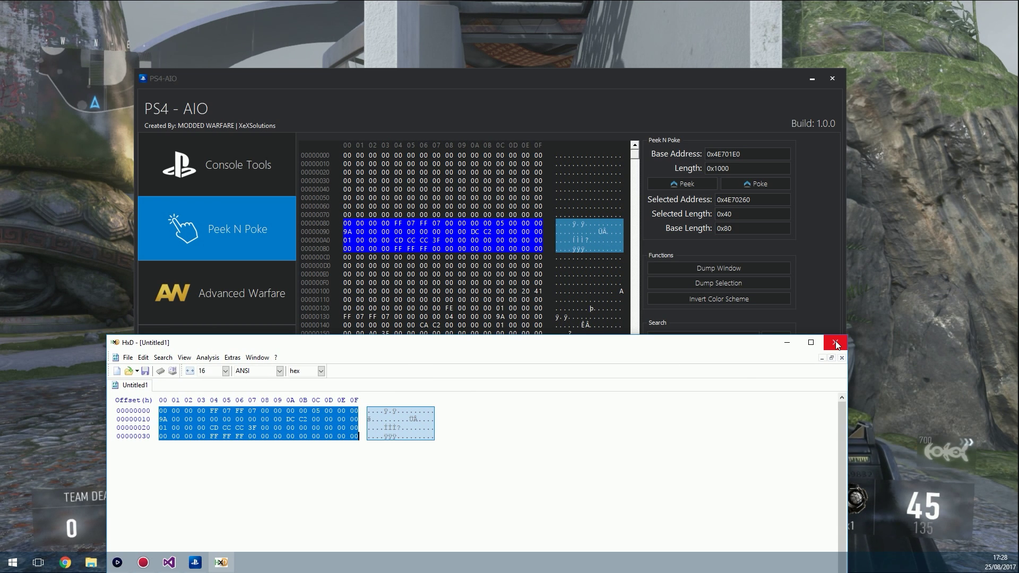
pyautogui.click(836, 341)
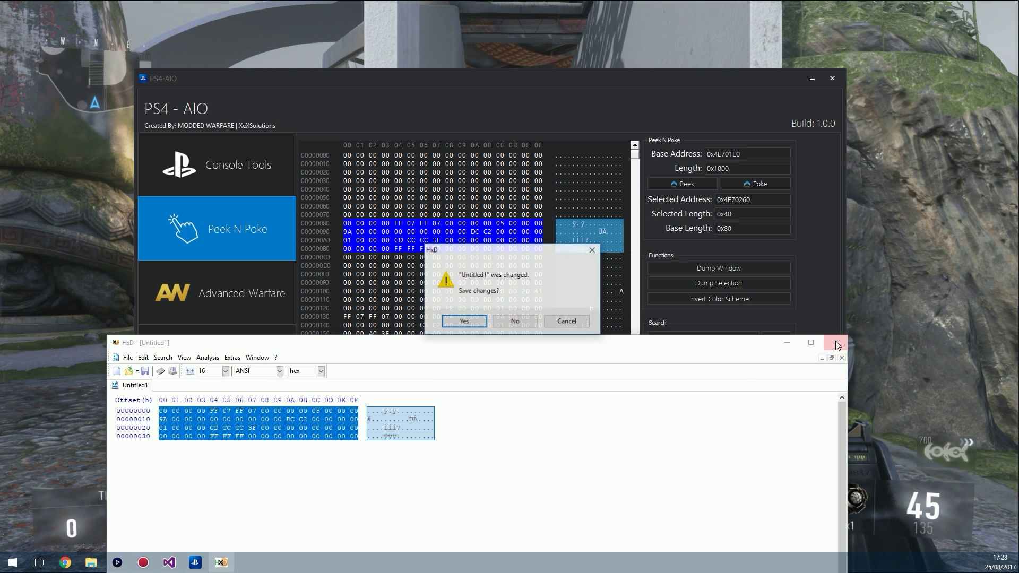
pyautogui.click(513, 322)
pyautogui.click(508, 297)
pyautogui.moveTo(456, 291); pyautogui.dragTo(466, 319)
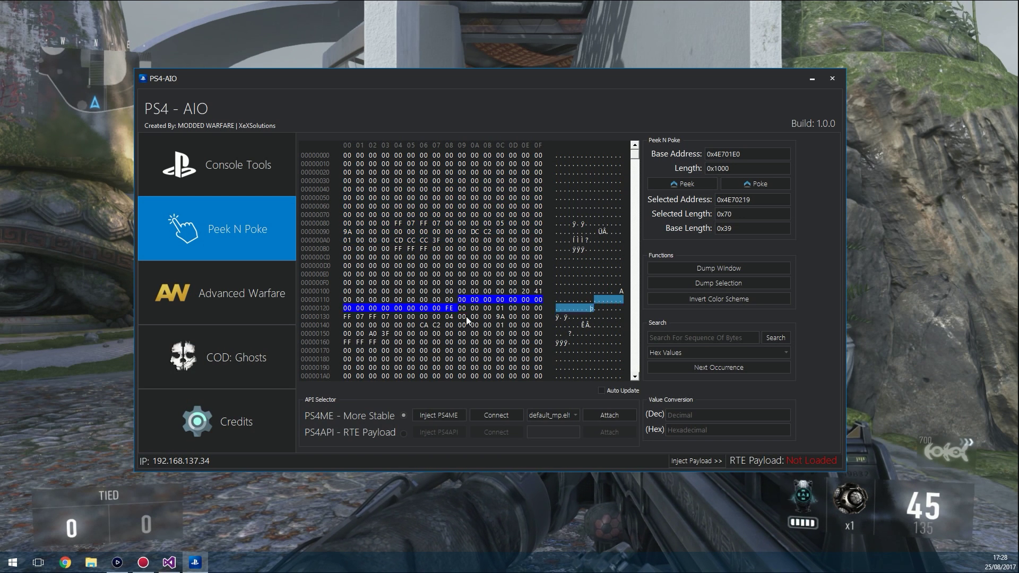
pyautogui.click(474, 240)
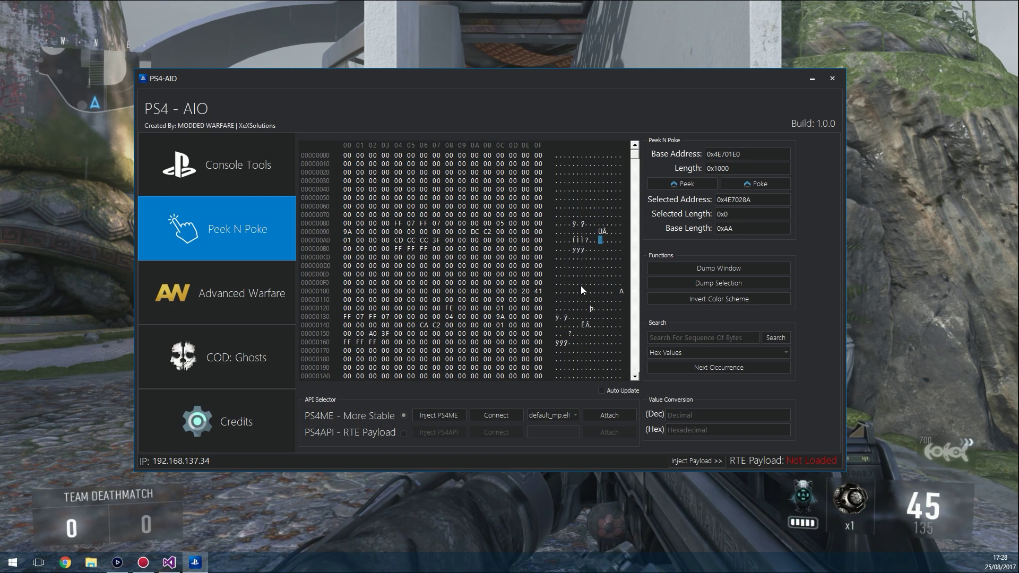
pyautogui.click(733, 298)
pyautogui.moveTo(462, 308); pyautogui.dragTo(542, 344)
pyautogui.moveTo(345, 240); pyautogui.dragTo(541, 266)
pyautogui.click(477, 300)
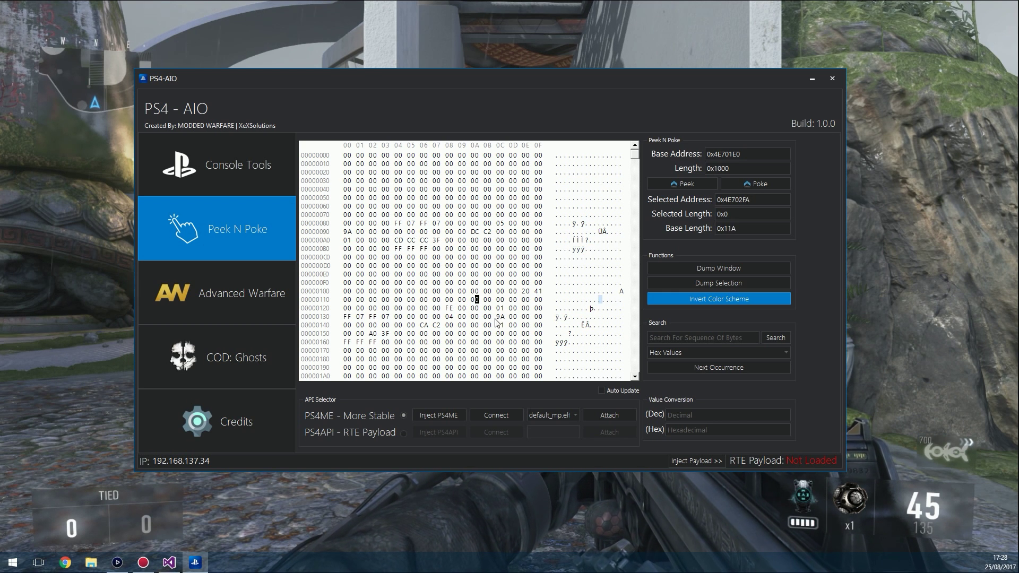
pyautogui.moveTo(502, 197); pyautogui.dragTo(450, 215)
pyautogui.click(690, 298)
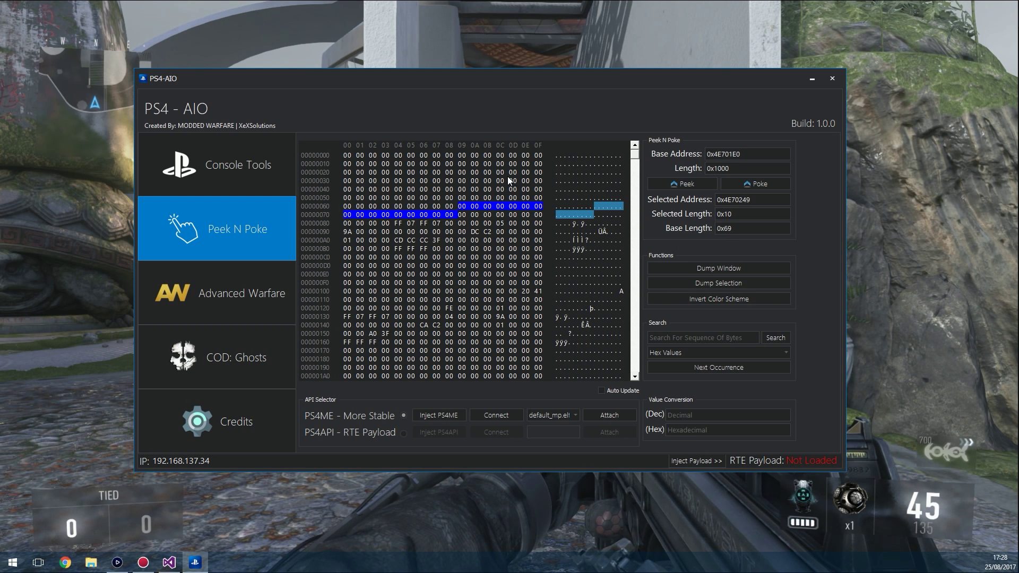
pyautogui.click(485, 258)
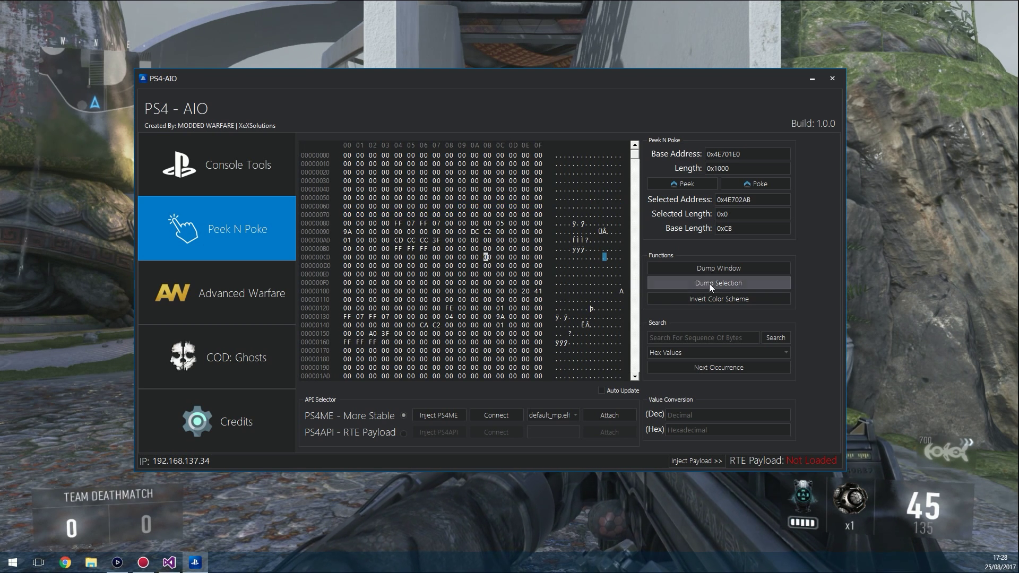
pyautogui.click(726, 298)
pyautogui.click(726, 299)
pyautogui.click(727, 299)
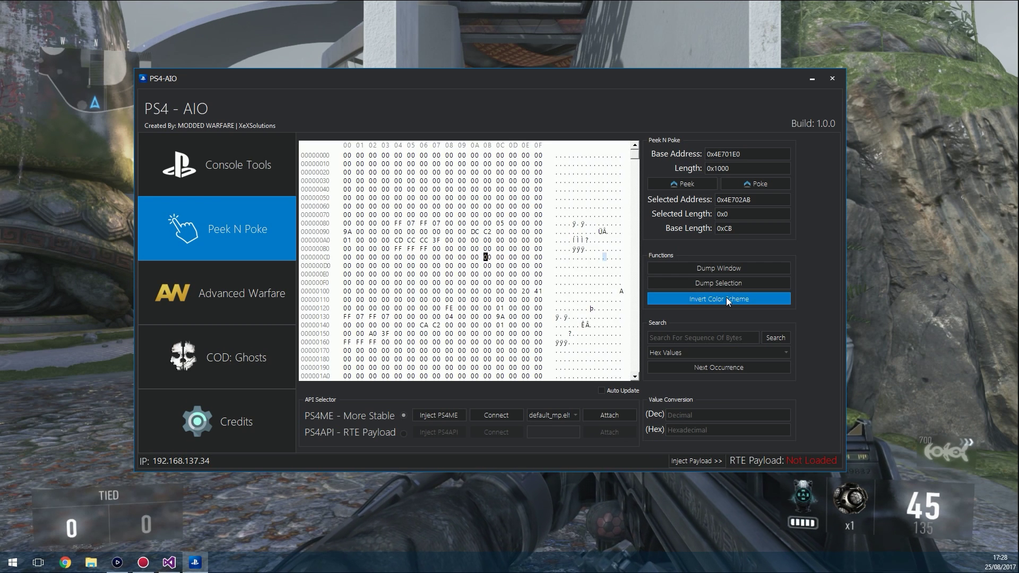
pyautogui.click(727, 298)
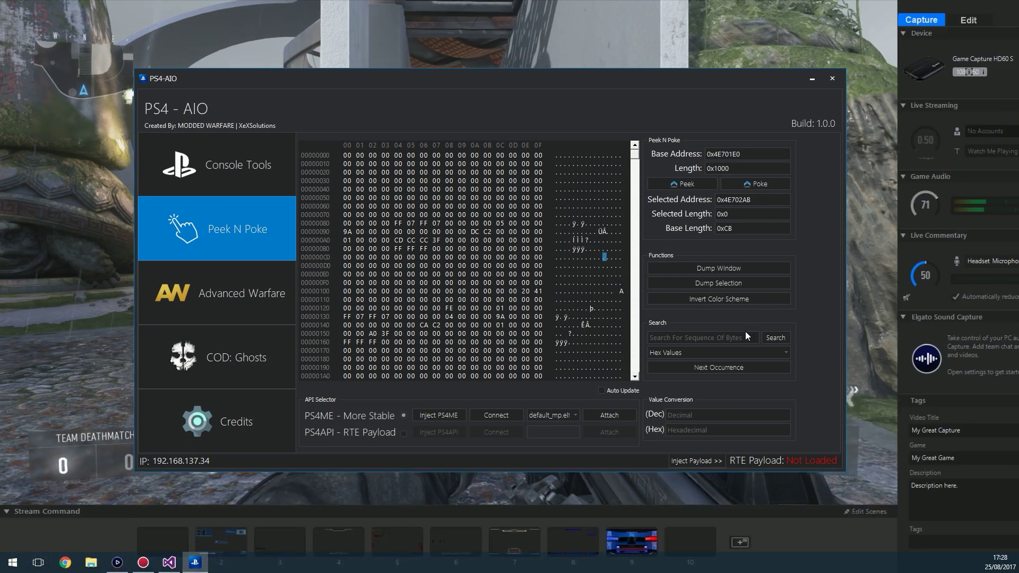
# - Select bytes around rows 0x80–0xC3 of the dump, including the range 0xB4–0xC3
pyautogui.click(348, 156)
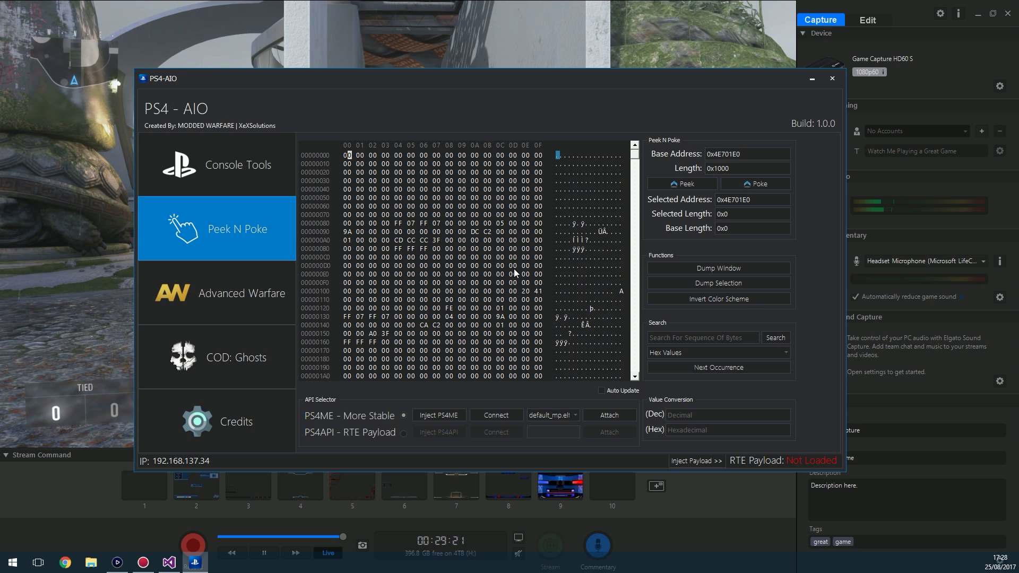
pyautogui.click(398, 223)
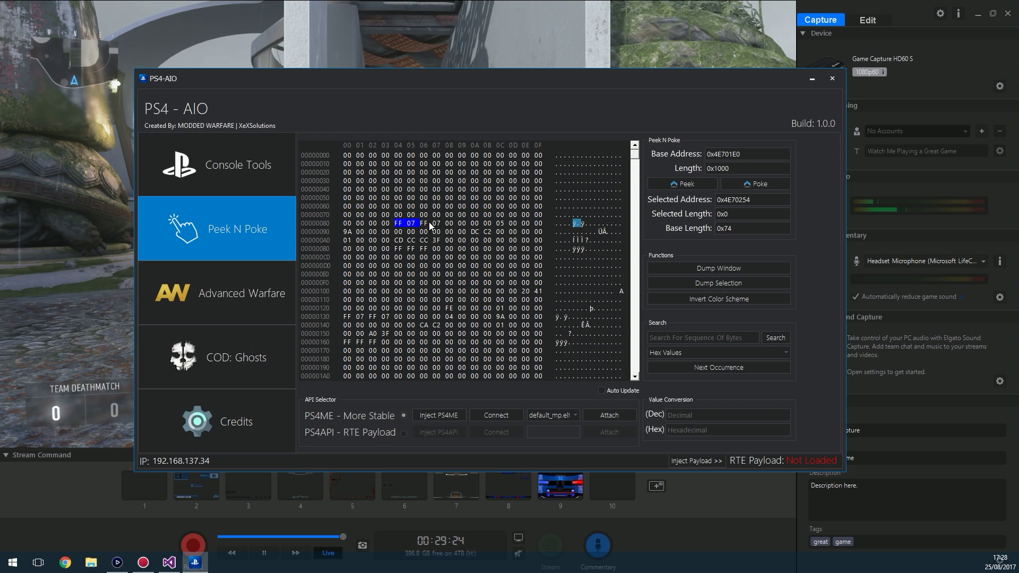
pyautogui.click(427, 225)
pyautogui.moveTo(399, 249); pyautogui.dragTo(409, 257)
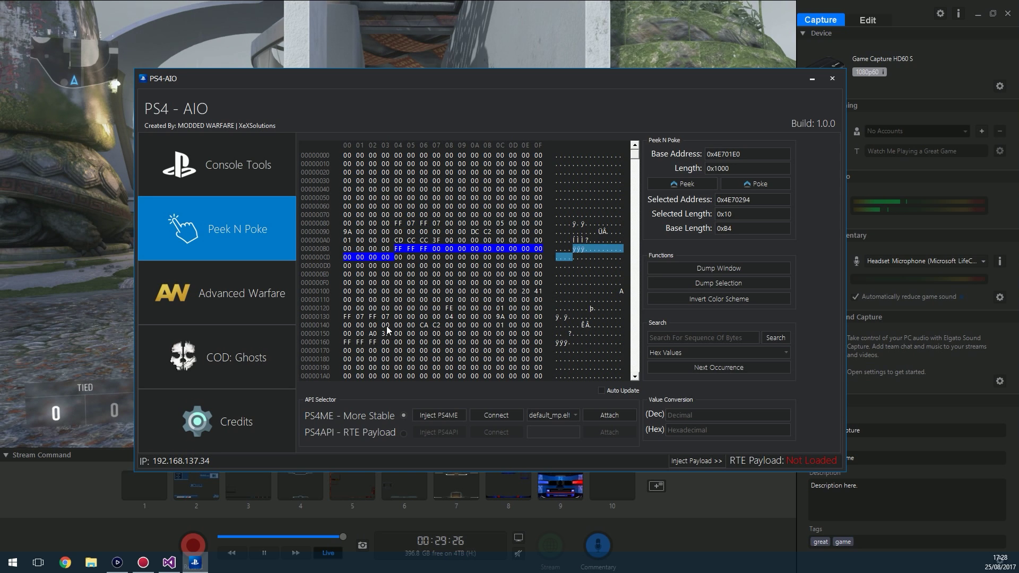
pyautogui.click(413, 228)
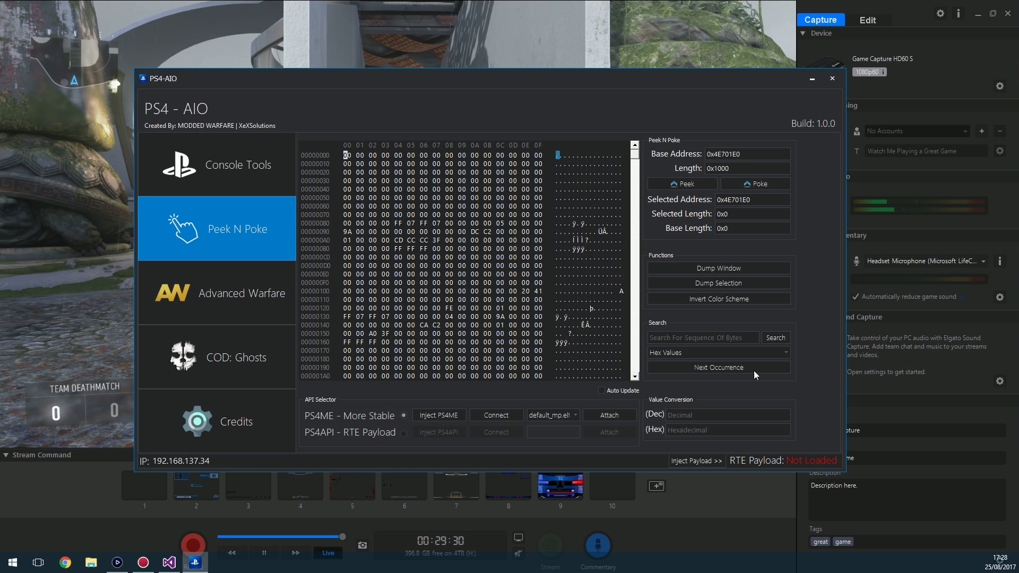
# - Search for hex value FF07, step through eight matches, then scroll back to the top
pyautogui.click(677, 339)
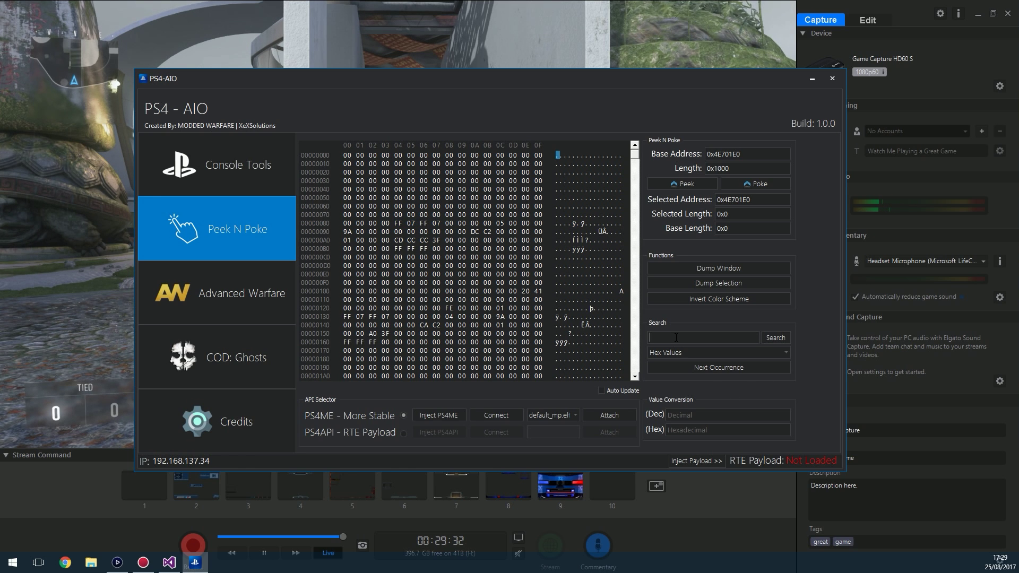
pyautogui.write('FF07')
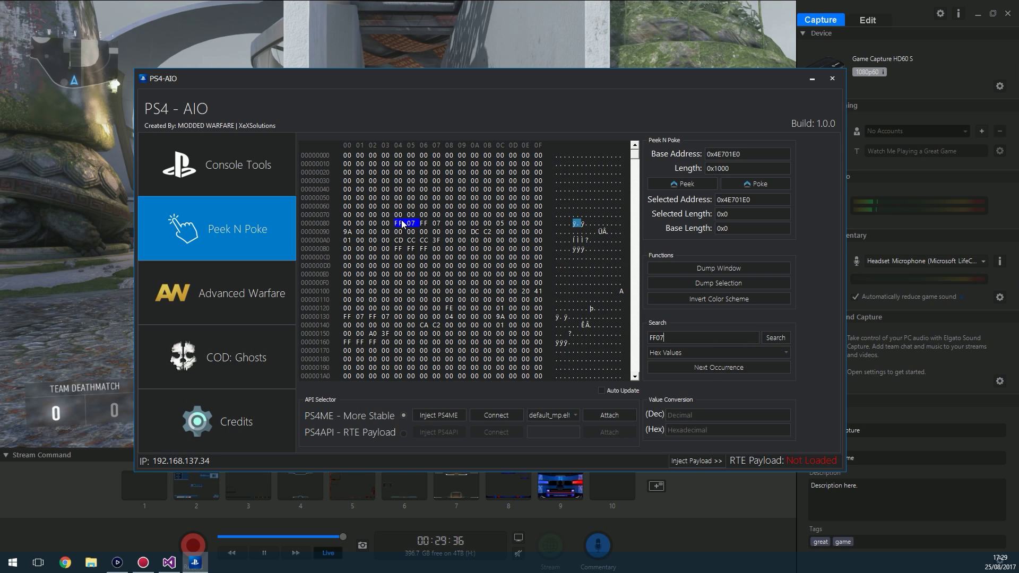
pyautogui.click(716, 369)
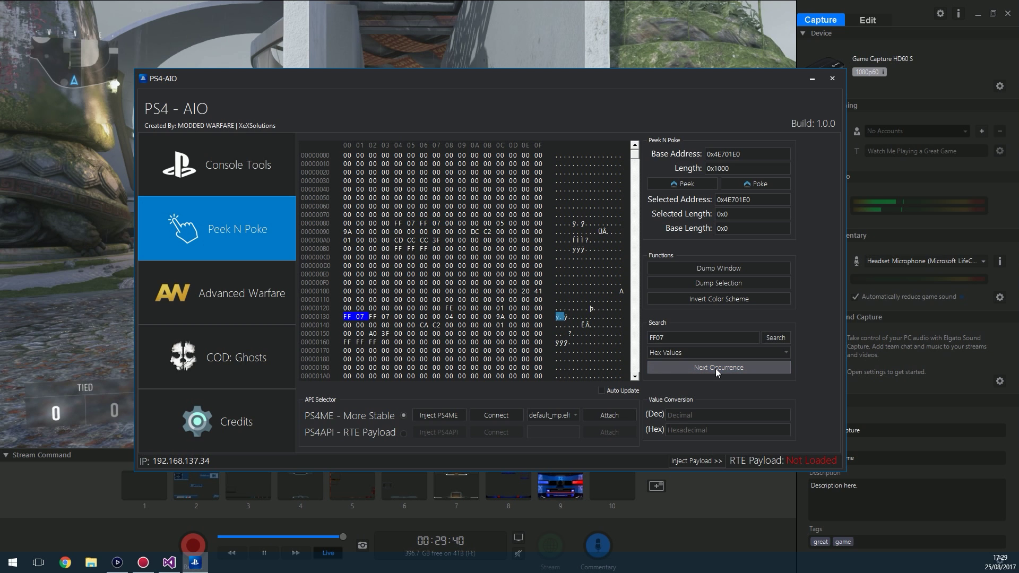
pyautogui.click(716, 368)
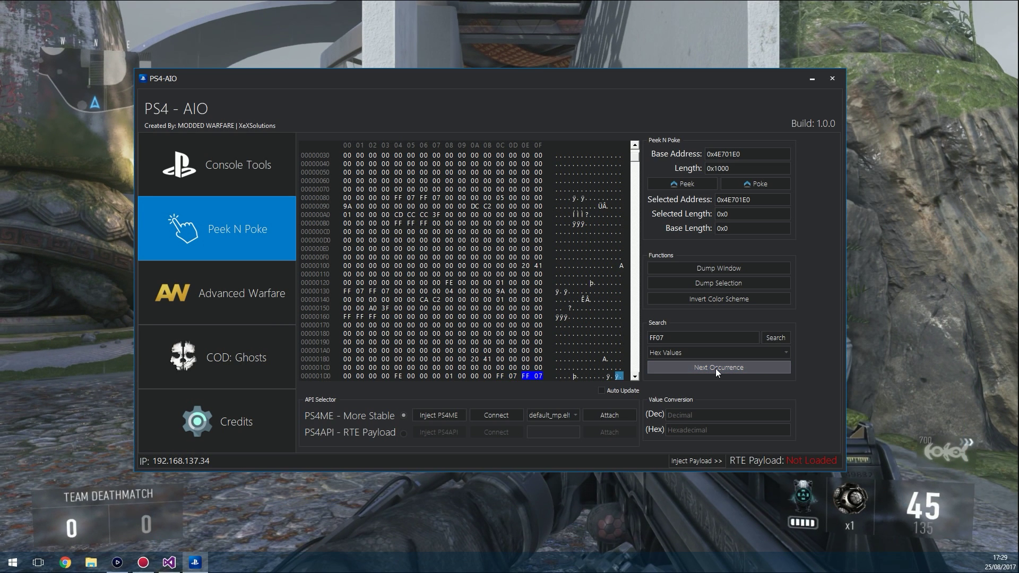
pyautogui.click(715, 368)
pyautogui.click(715, 368)
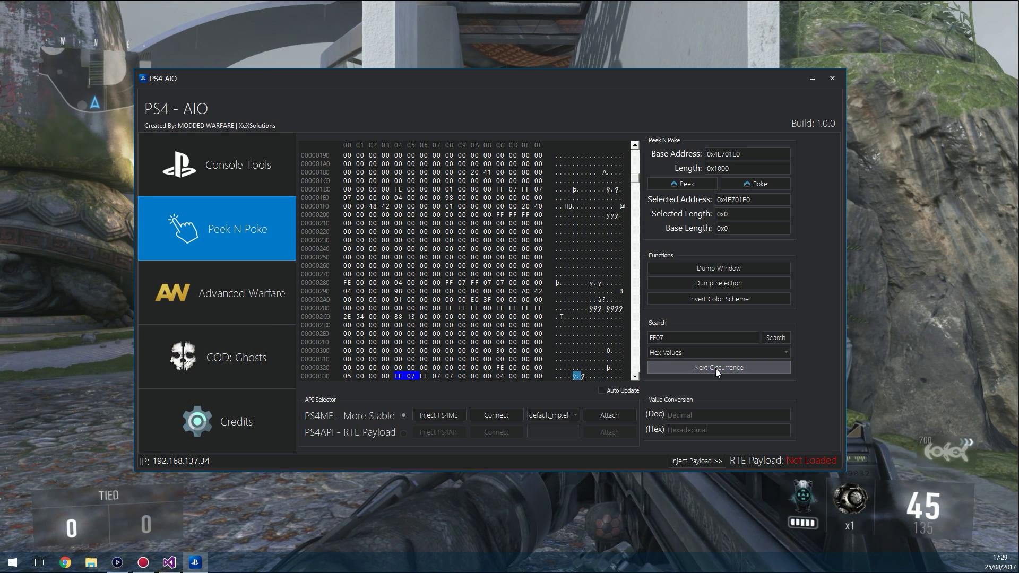
pyautogui.click(716, 368)
pyautogui.click(715, 369)
pyautogui.click(716, 368)
pyautogui.click(716, 369)
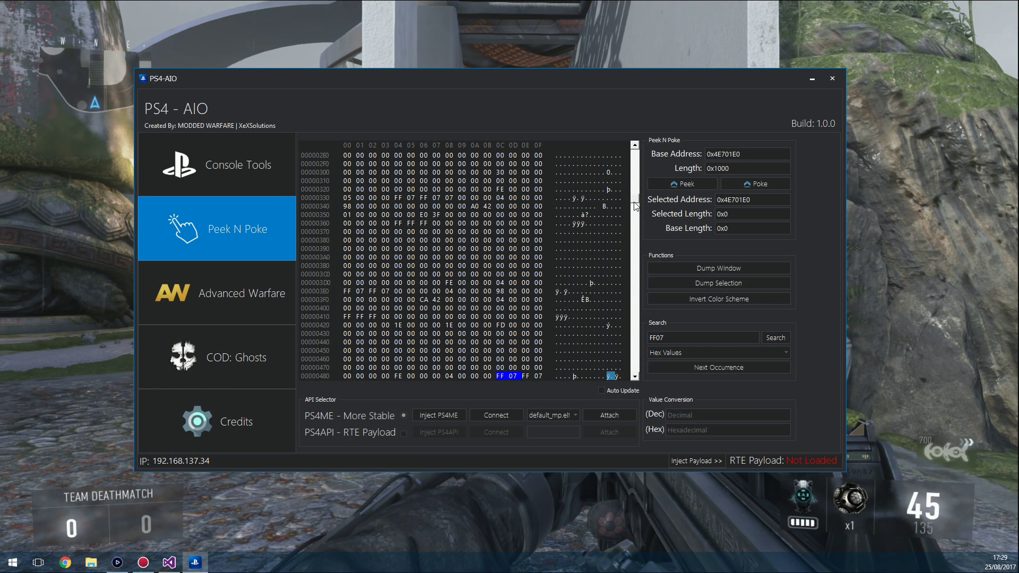
pyautogui.moveTo(636, 206); pyautogui.dragTo(635, 152)
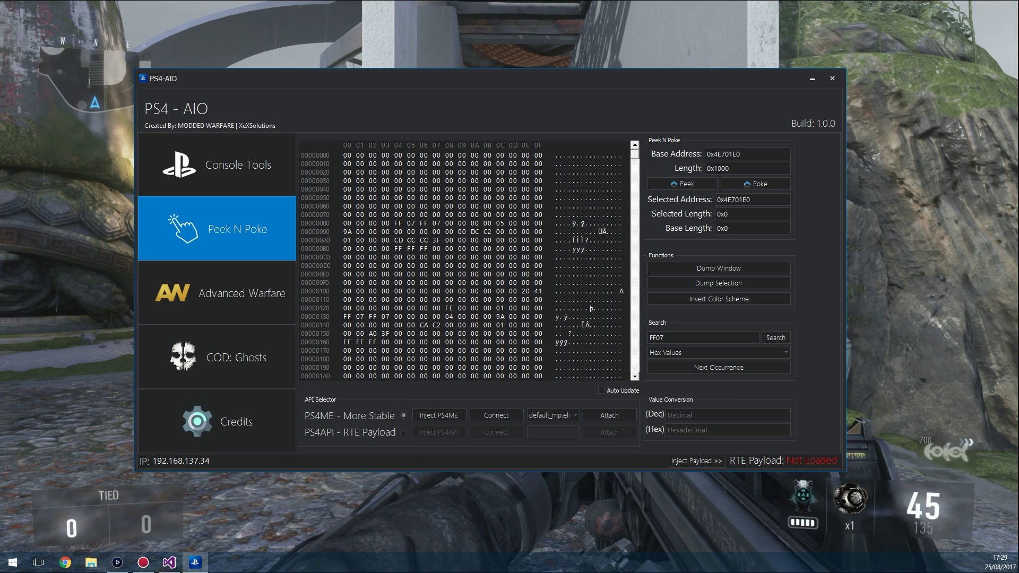
# - Set the peek length to 0x7000 and peek memory from the base address
pyautogui.click(717, 169)
pyautogui.press('BackSpace')
pyautogui.write('7')
pyautogui.click(682, 184)
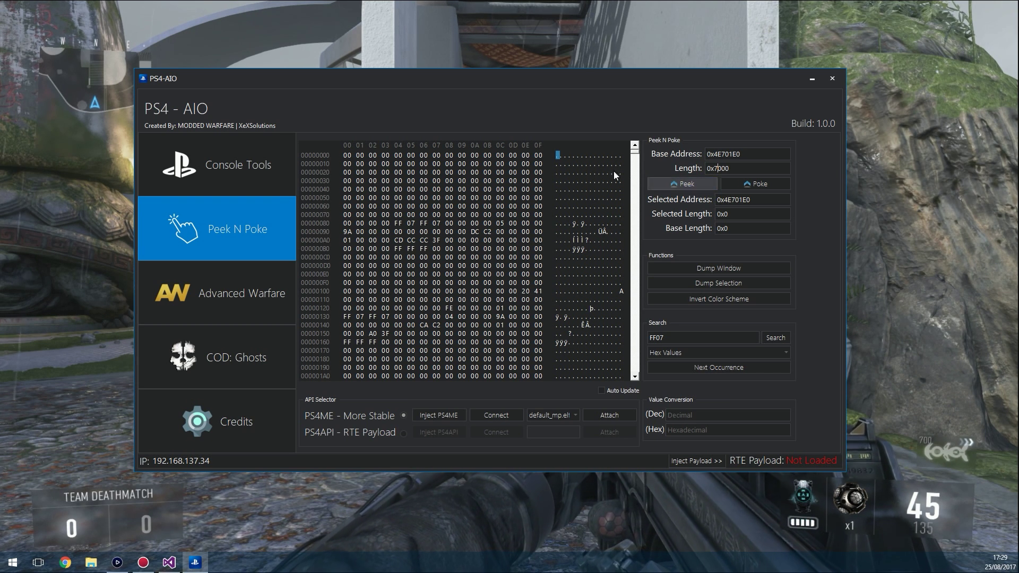
# - Search the dump for ModdedWarfare as a Text String and jump to its next occurrence
pyautogui.click(699, 339)
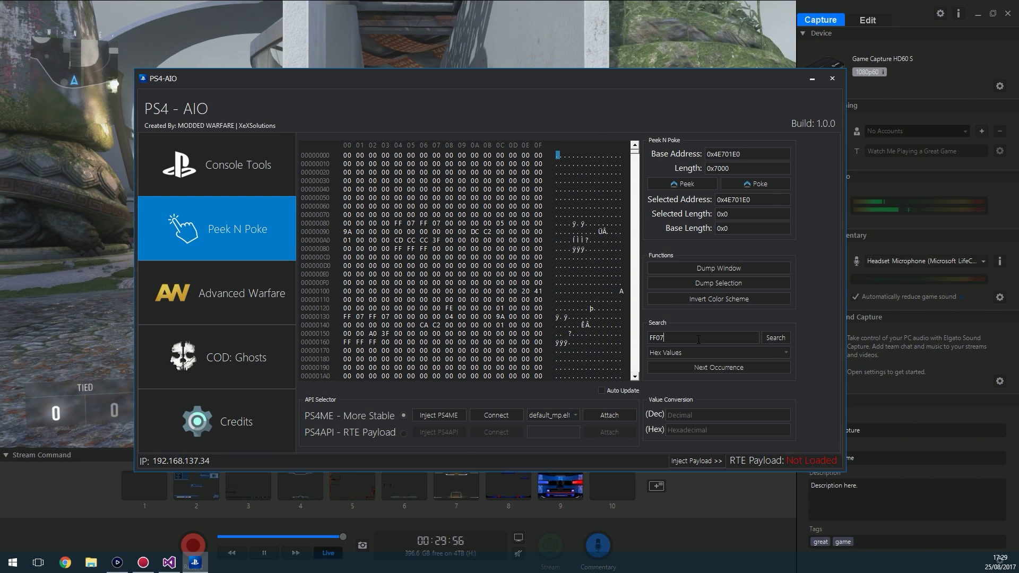
pyautogui.write('ModdedWarfare')
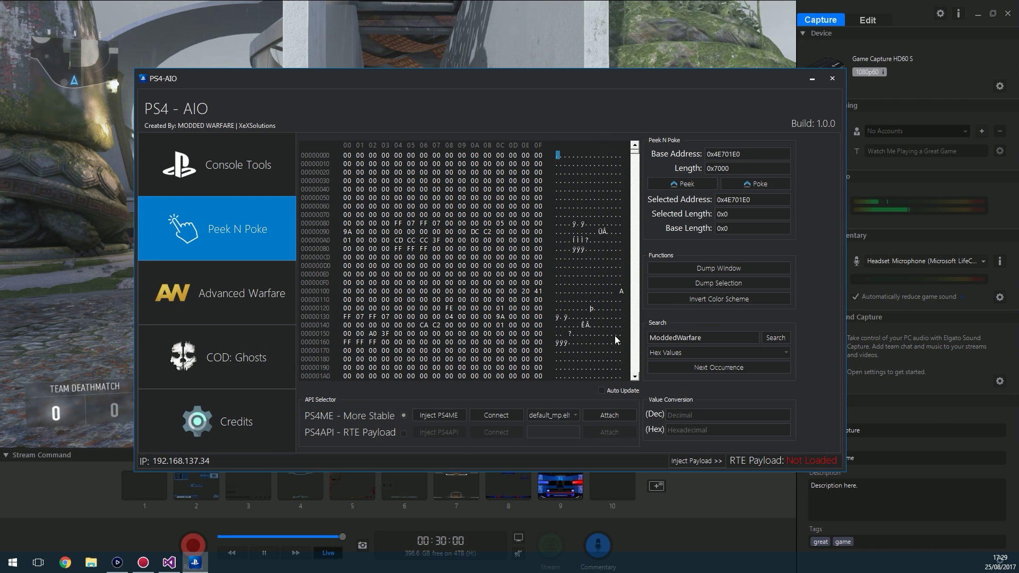
pyautogui.click(785, 351)
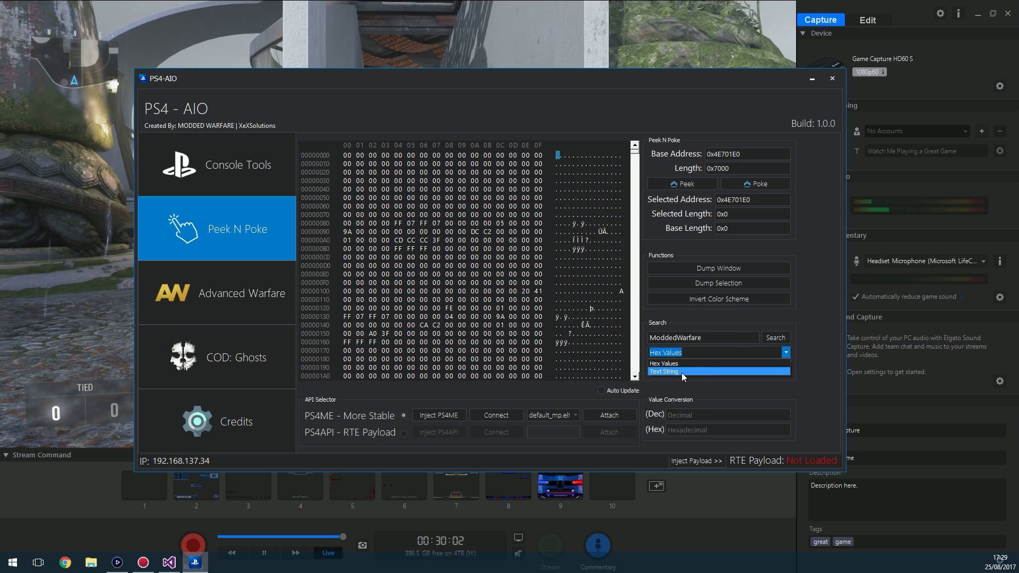
pyautogui.click(666, 372)
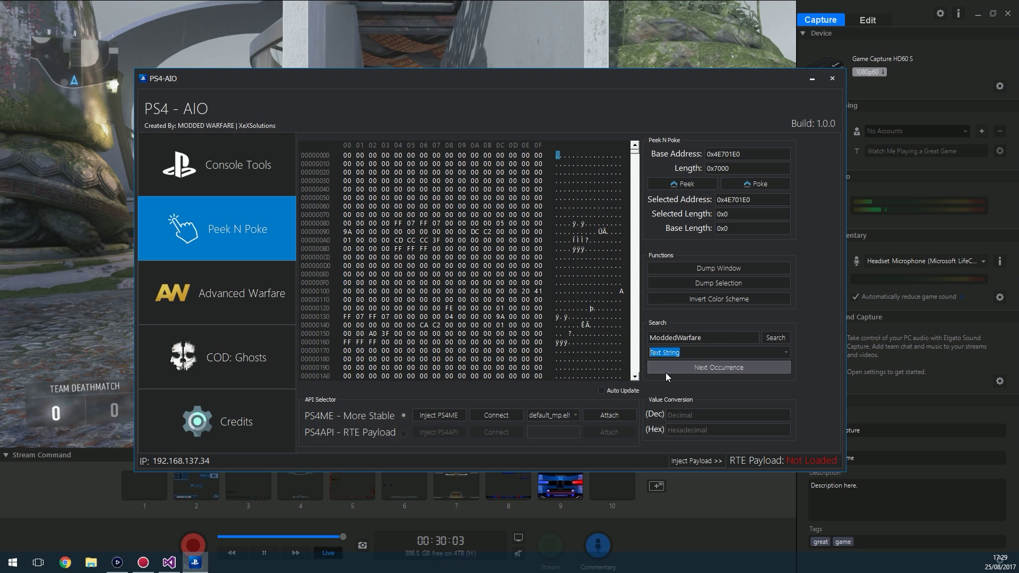
pyautogui.click(774, 337)
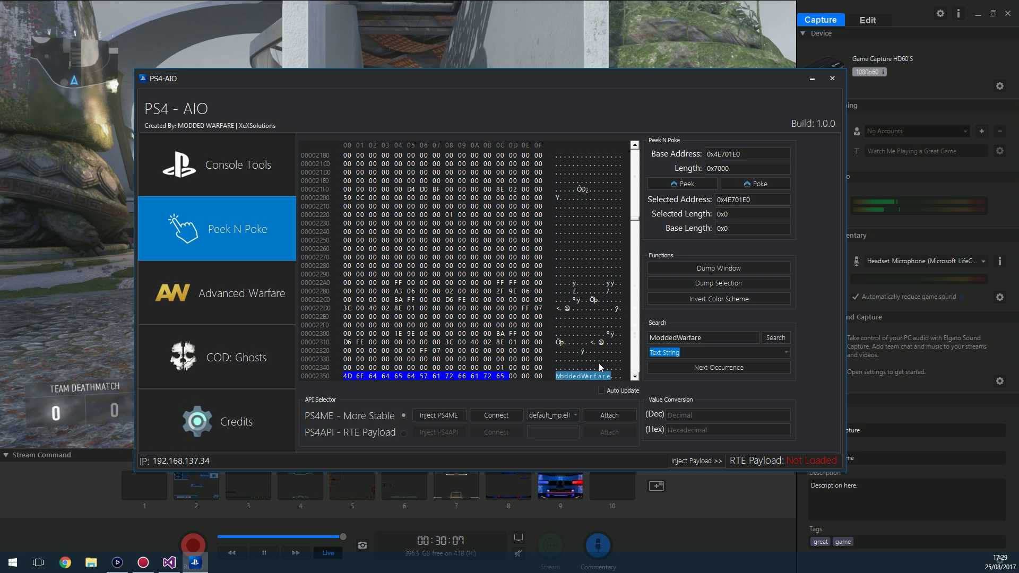
pyautogui.click(717, 367)
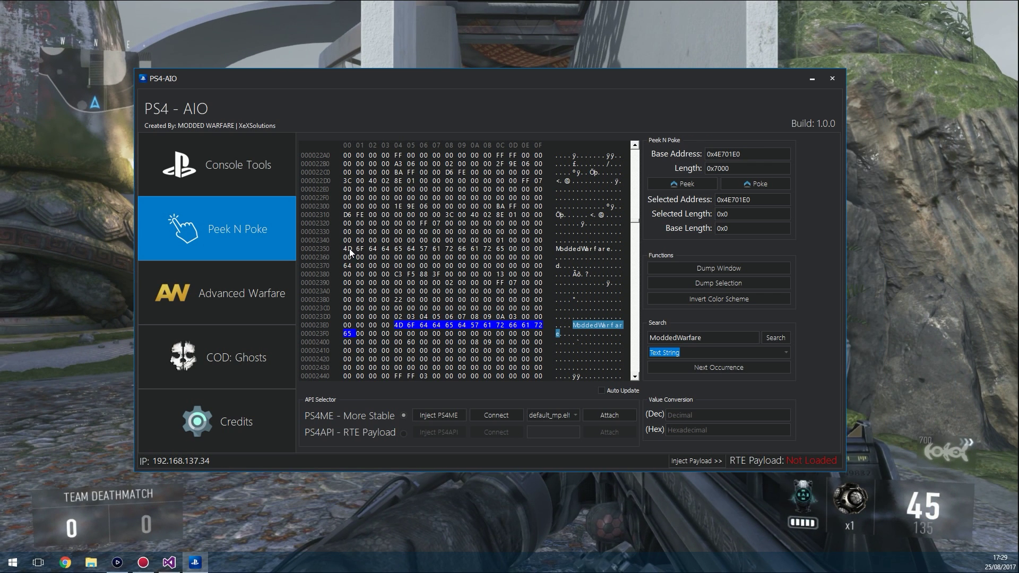
# - Select the gamertag's first byte 4D ('M') at address 0x4E725C4
pyautogui.moveTo(347, 248); pyautogui.dragTo(386, 248)
pyautogui.click(487, 326)
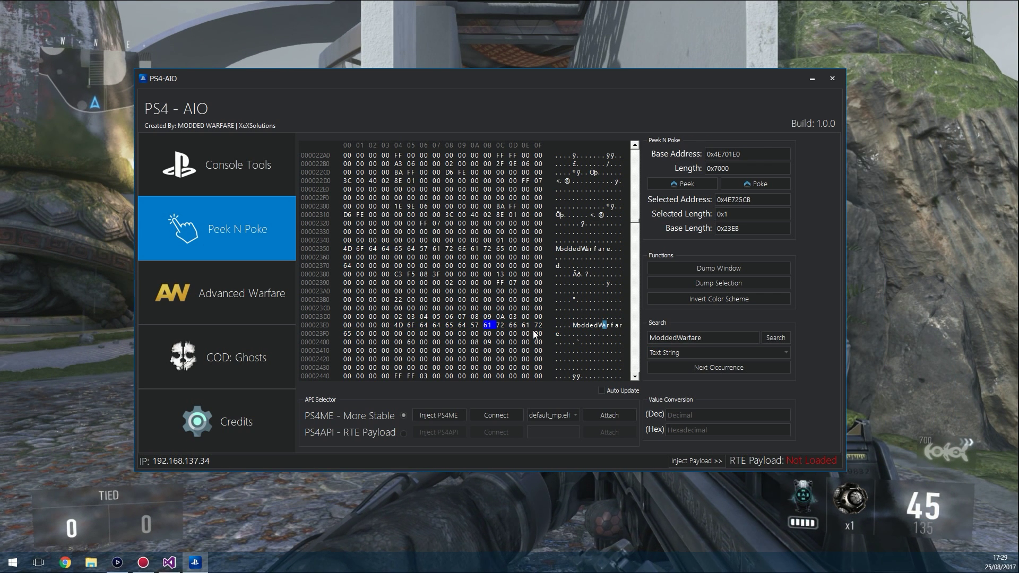
pyautogui.click(577, 325)
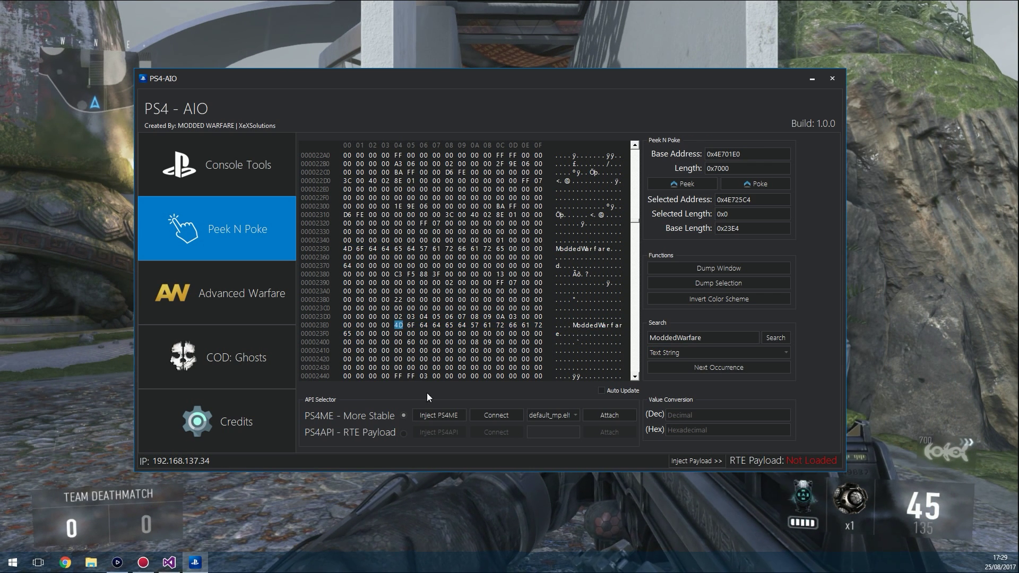
pyautogui.click(397, 326)
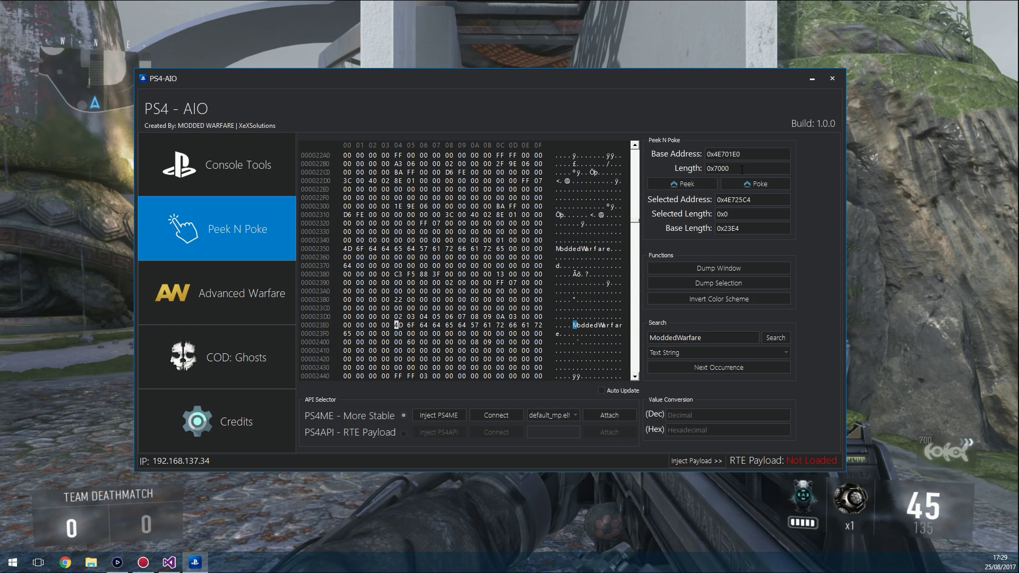
pyautogui.moveTo(732, 168); pyautogui.dragTo(712, 168)
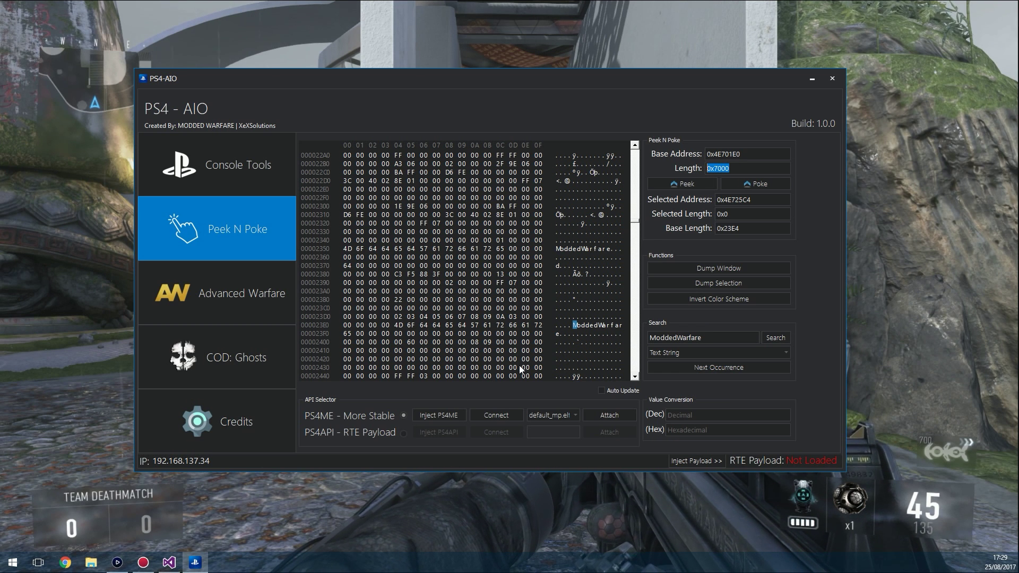
pyautogui.click(395, 325)
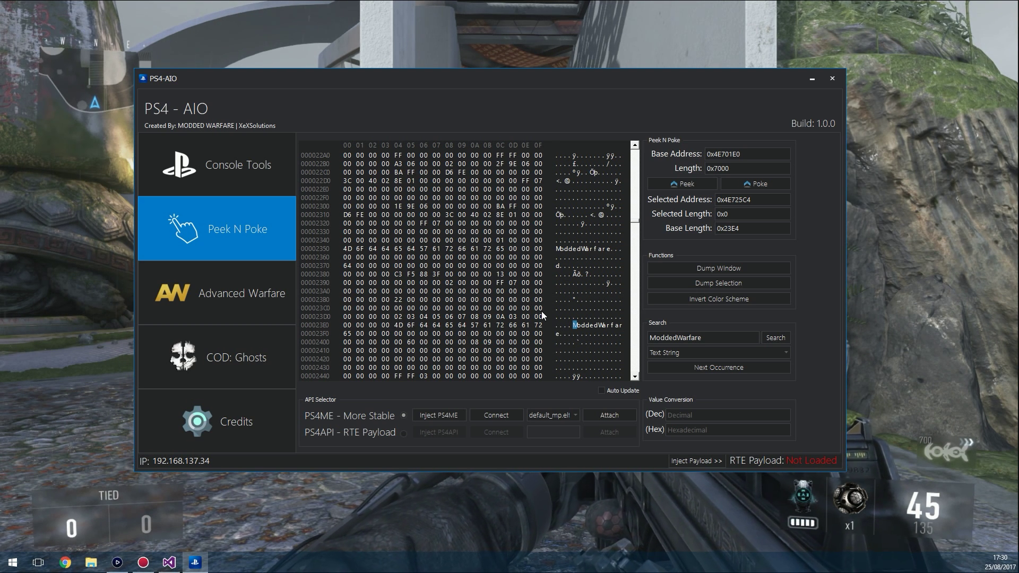
# - Copy the selected address 0x4E725C4 into the Base Address field
pyautogui.doubleClick(735, 200)
pyautogui.hotkey('ctrl', 'c')
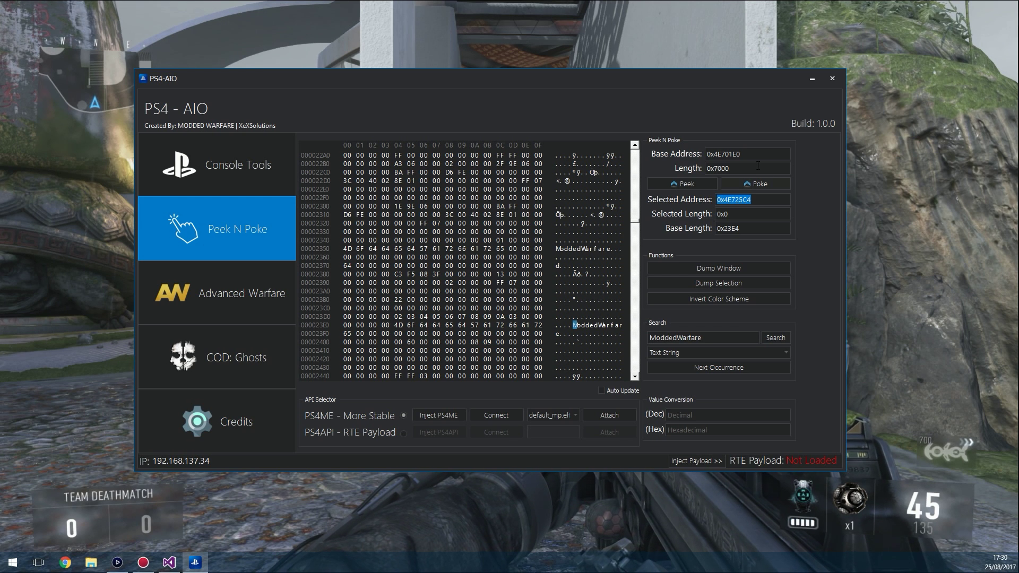
pyautogui.tripleClick(743, 154)
pyautogui.hotkey('ctrl', 'v')
# - Peek 0x100 bytes from 0x4E725C4 and move the window below the game's scoreboard
pyautogui.doubleClick(732, 169)
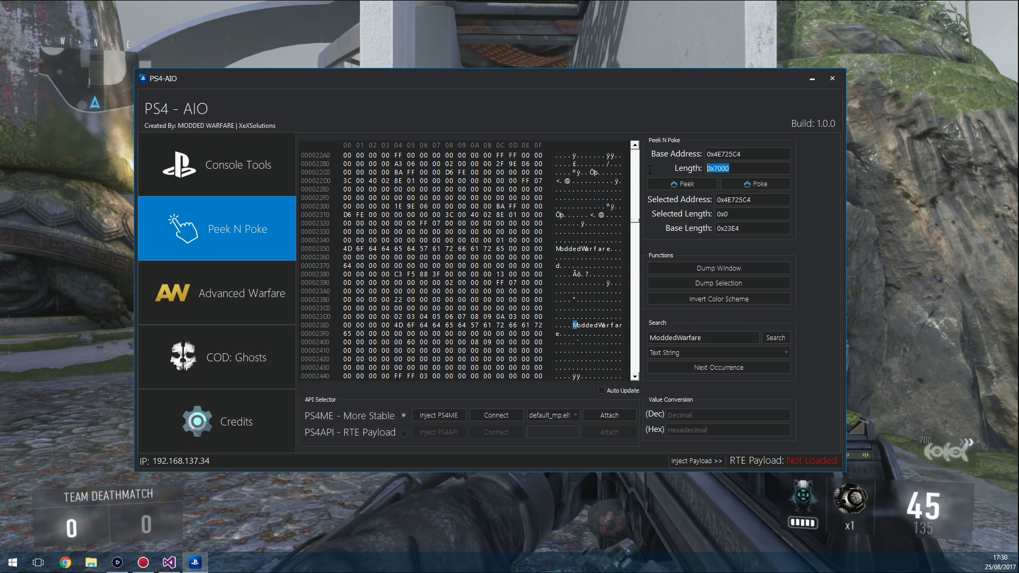
pyautogui.write('0x100')
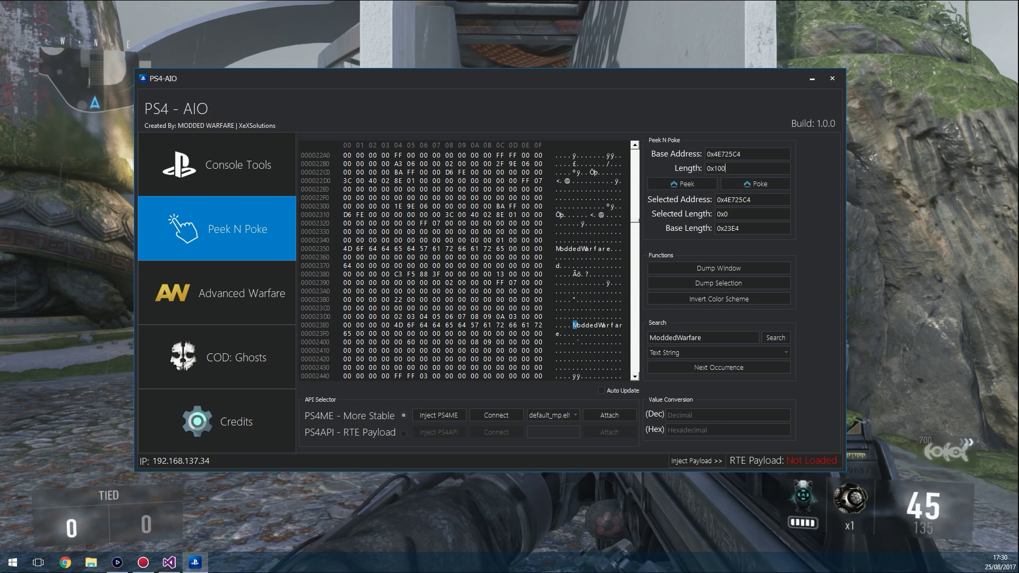
pyautogui.click(676, 183)
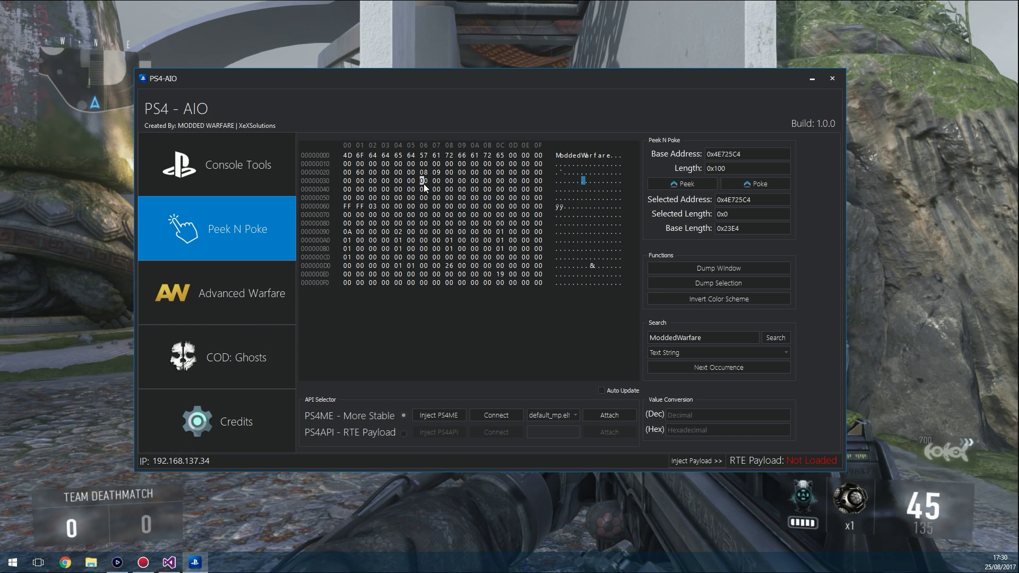
pyautogui.moveTo(451, 78); pyautogui.dragTo(485, 325)
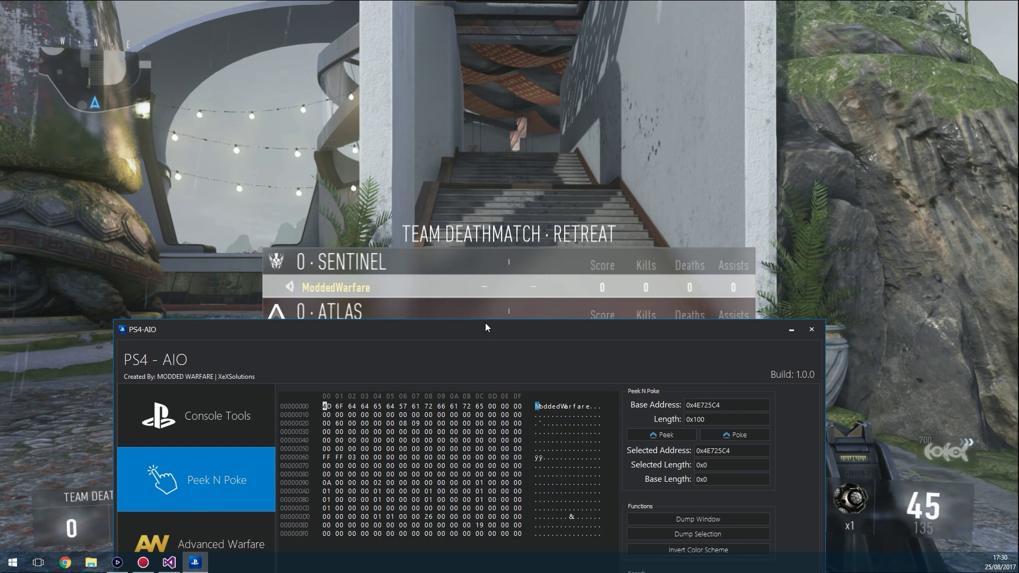
pyautogui.moveTo(471, 336); pyautogui.dragTo(501, 351)
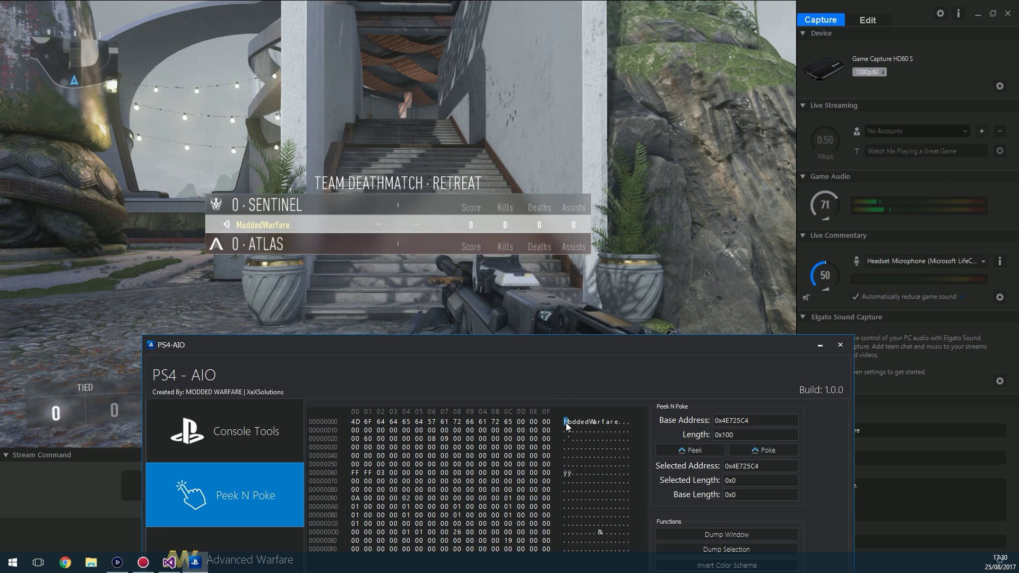
pyautogui.press('Tab')
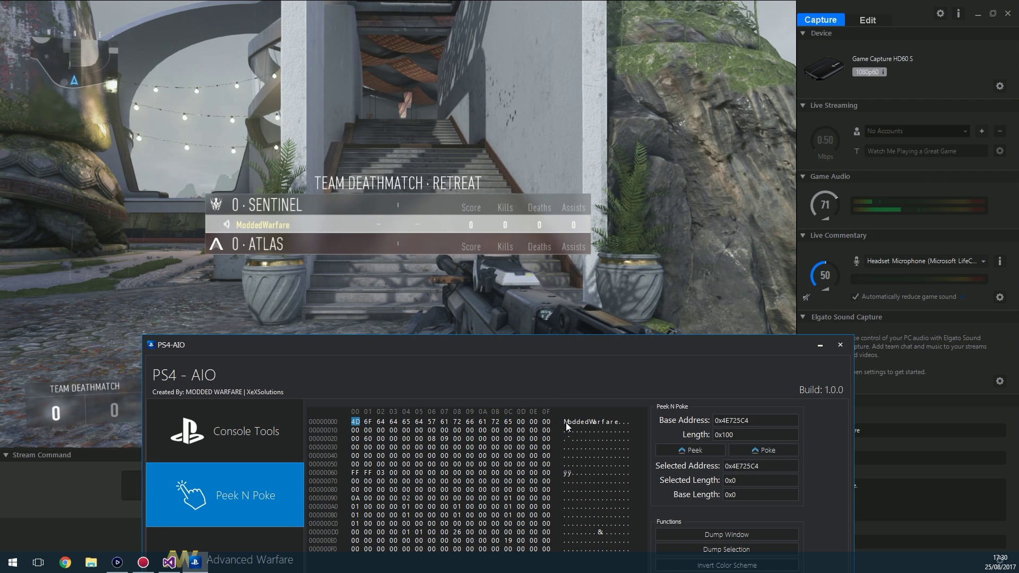
pyautogui.write('5E ')
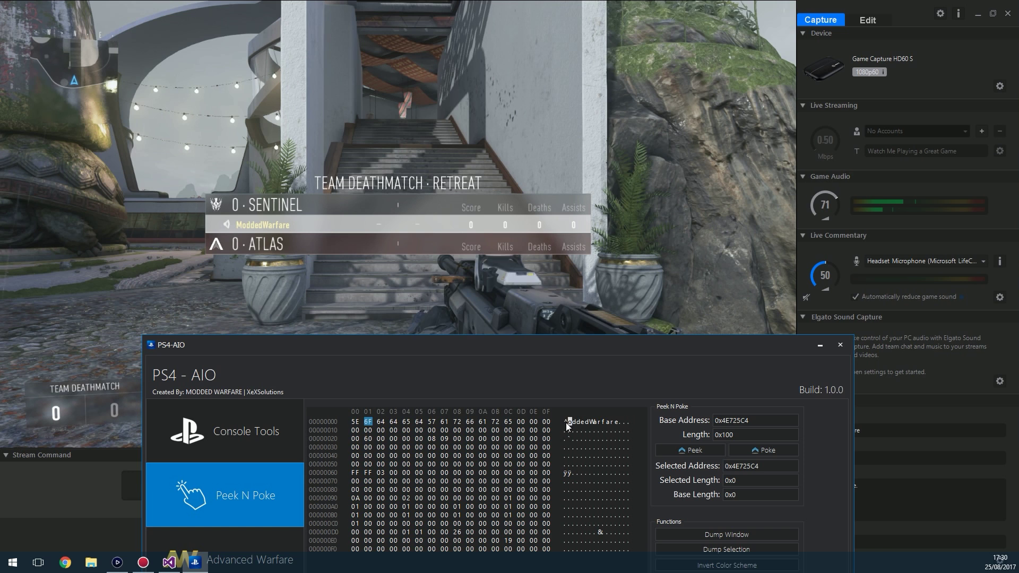
pyautogui.write('32 ')
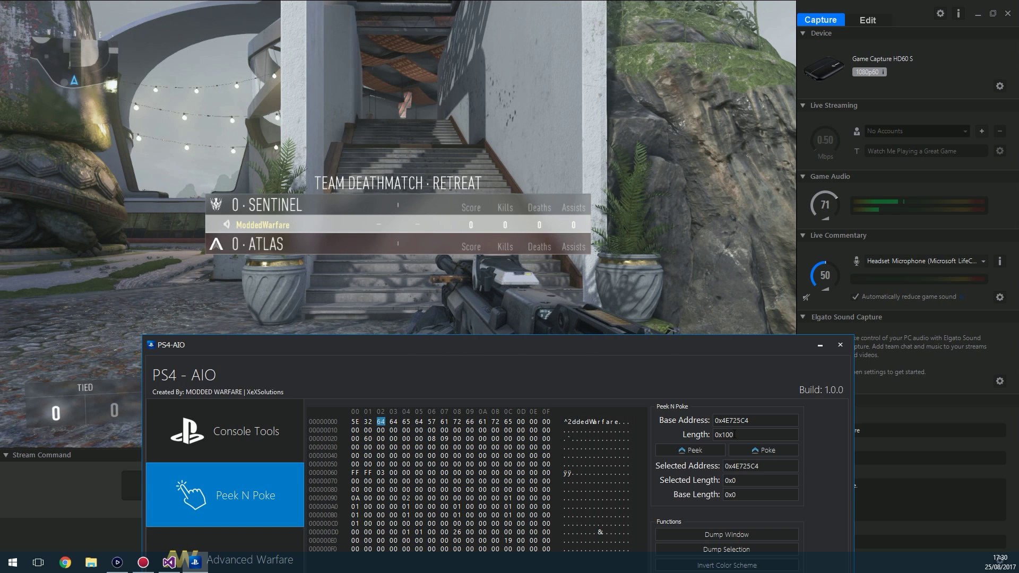
pyautogui.write('4D 6F 64 64 65 64 ')
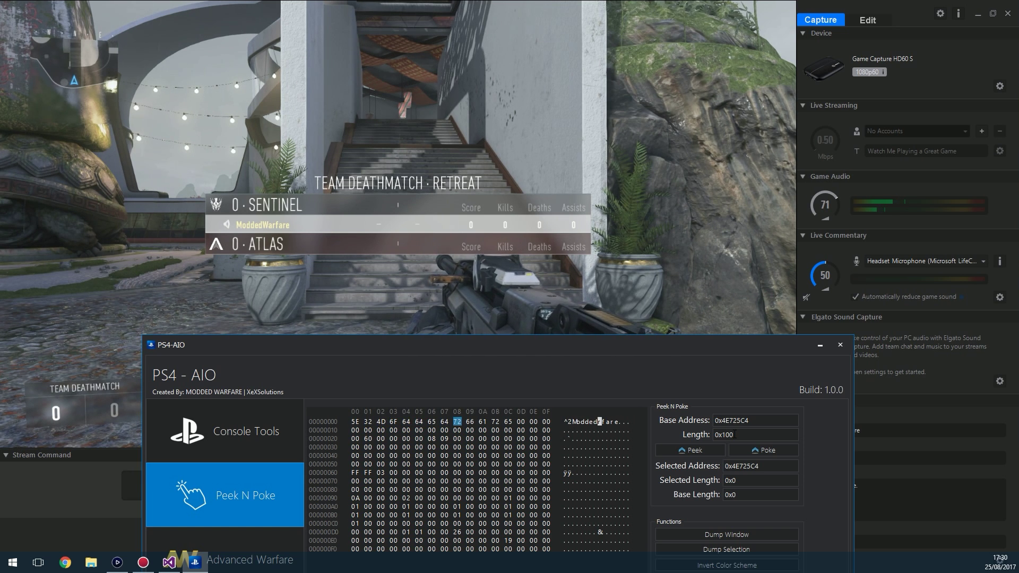
pyautogui.write('57 61 72 66 61 72 65')
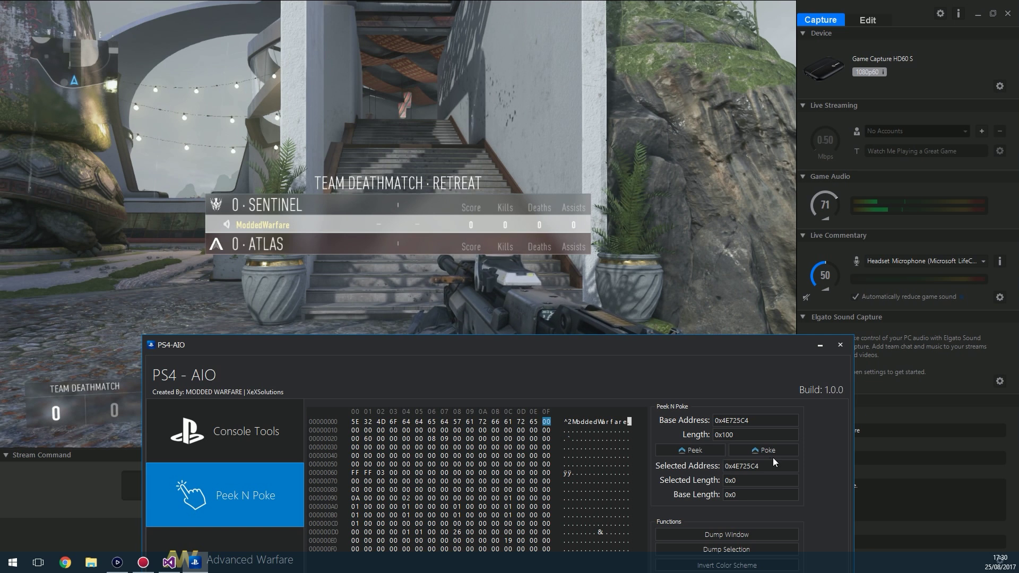
pyautogui.click(760, 452)
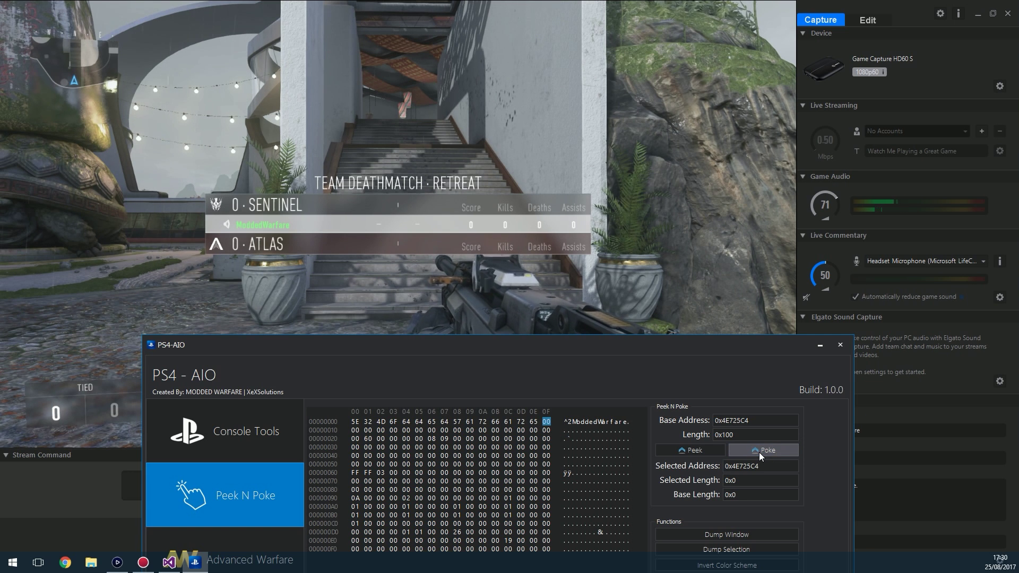
# - Inspect the poked gamertag bytes in the hex view, then move the window back up
pyautogui.click(588, 422)
pyautogui.click(569, 422)
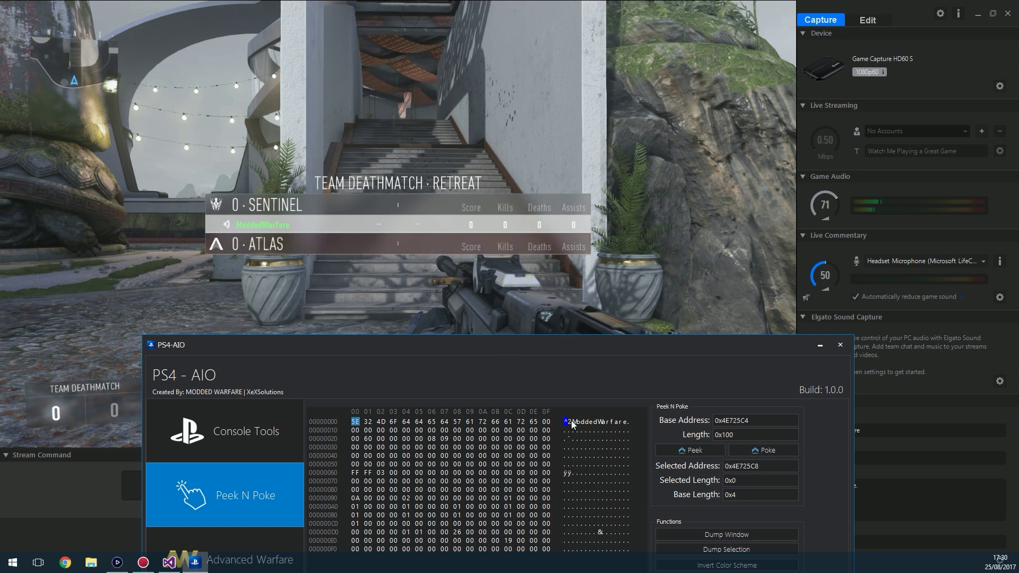
pyautogui.moveTo(580, 421); pyautogui.dragTo(606, 423)
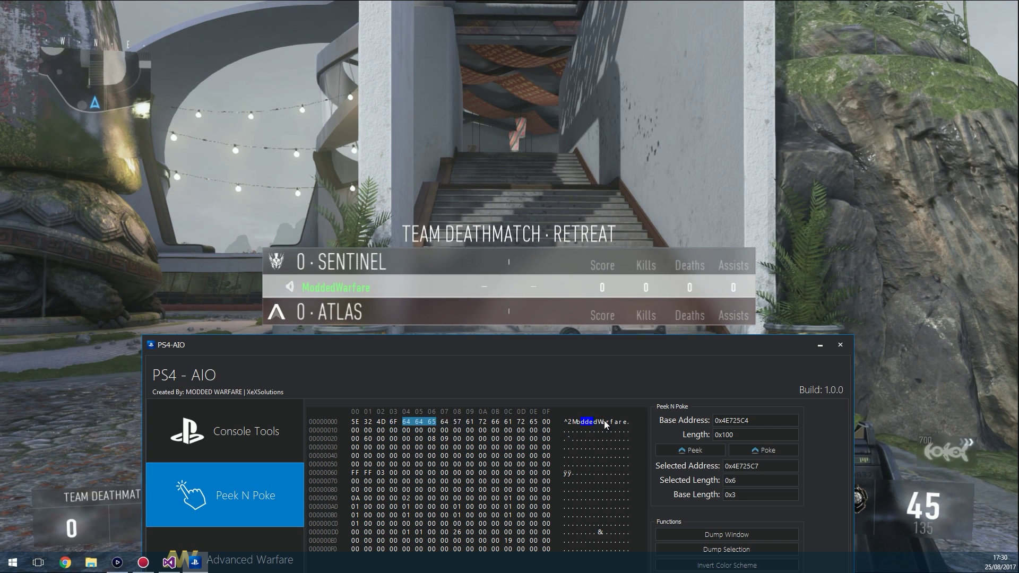
pyautogui.click(397, 424)
pyautogui.click(456, 447)
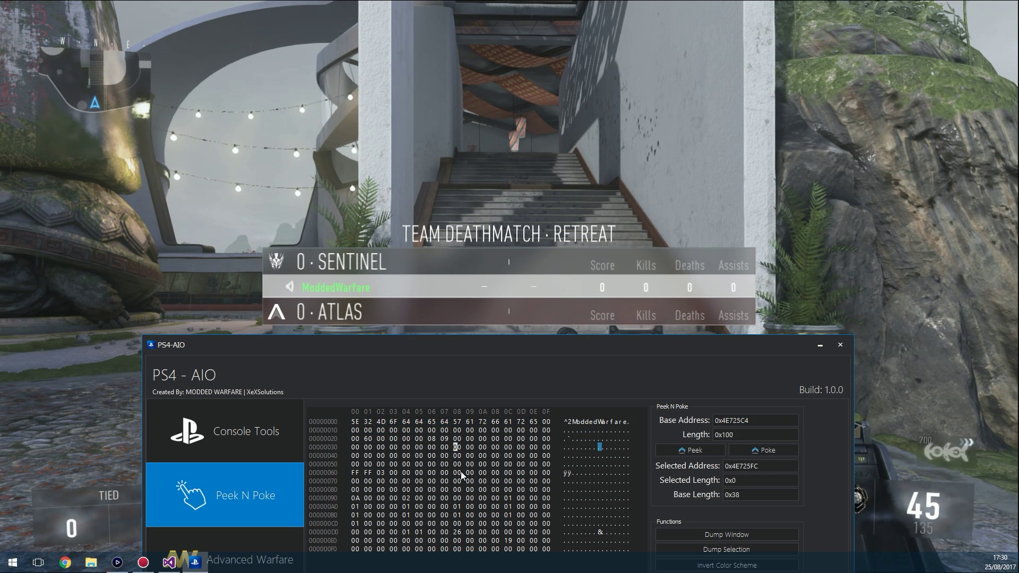
pyautogui.moveTo(574, 347); pyautogui.dragTo(569, 125)
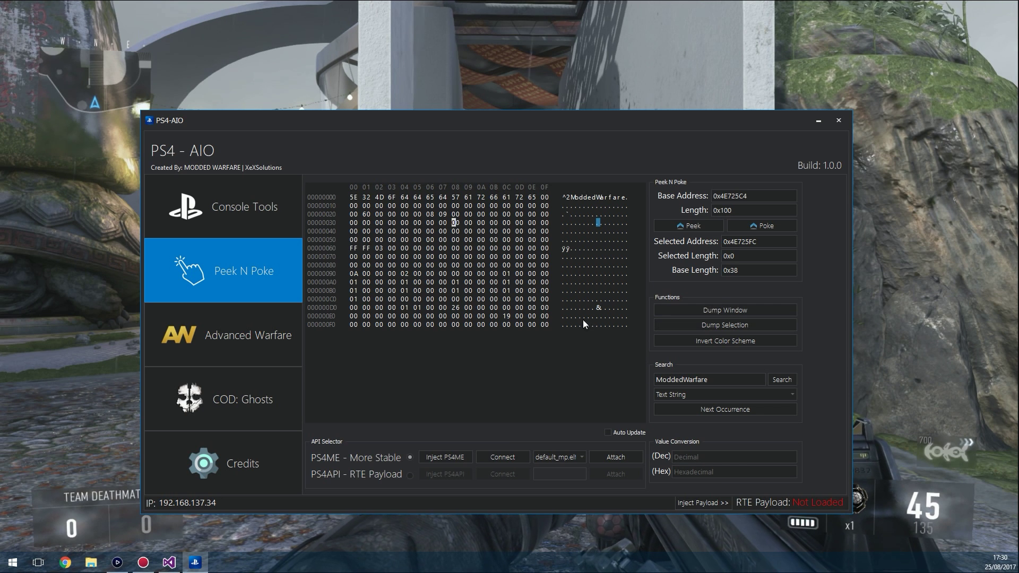
pyautogui.click(418, 214)
pyautogui.moveTo(512, 117); pyautogui.dragTo(528, 130)
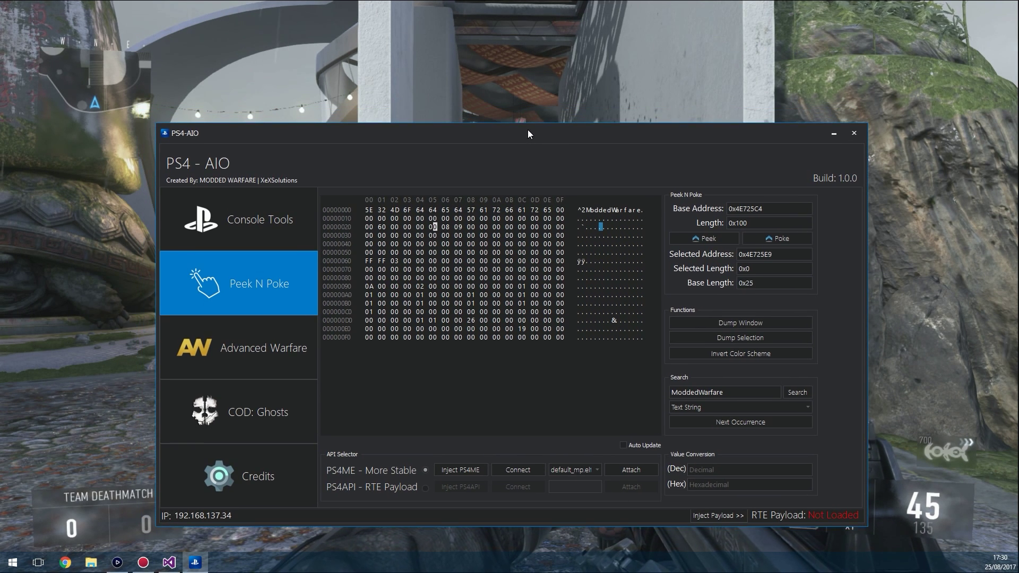
pyautogui.moveTo(635, 172); pyautogui.dragTo(624, 146)
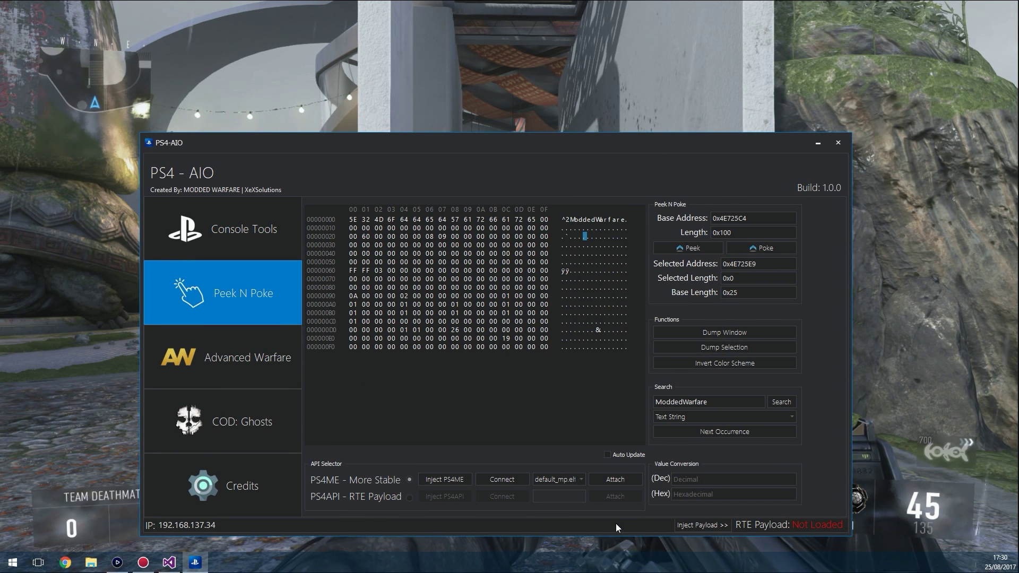
pyautogui.click(618, 456)
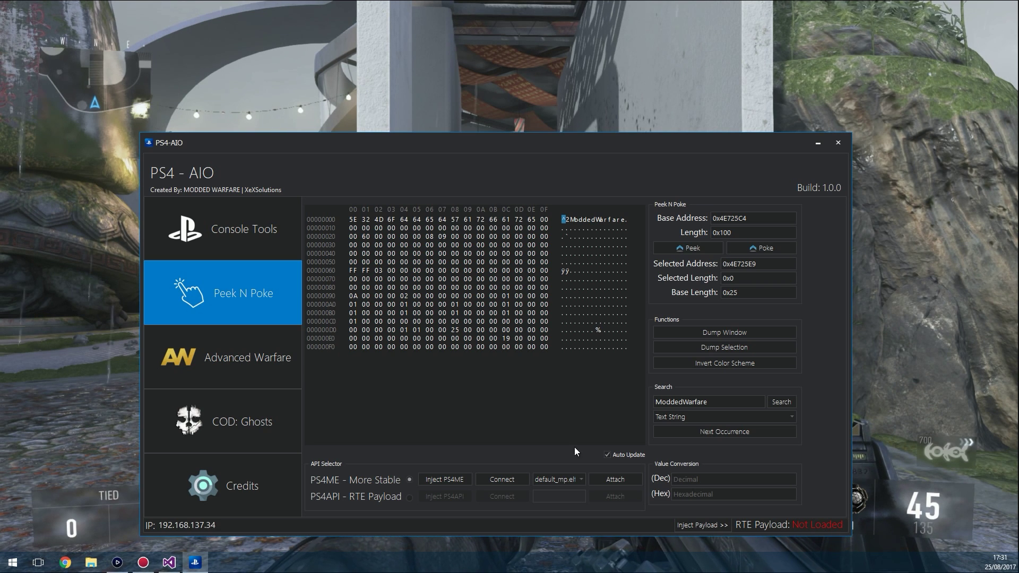
pyautogui.click(609, 455)
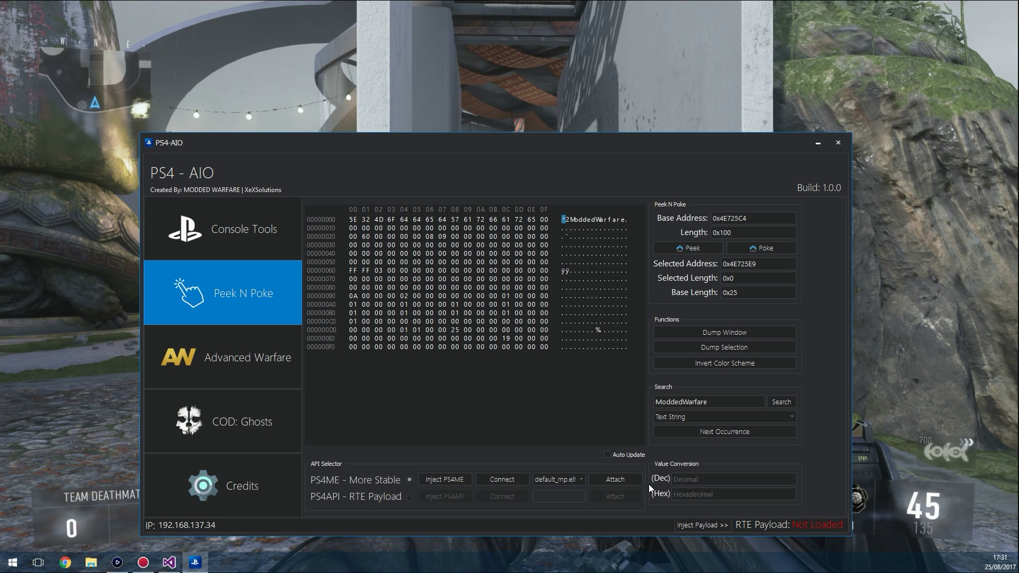
pyautogui.click(629, 452)
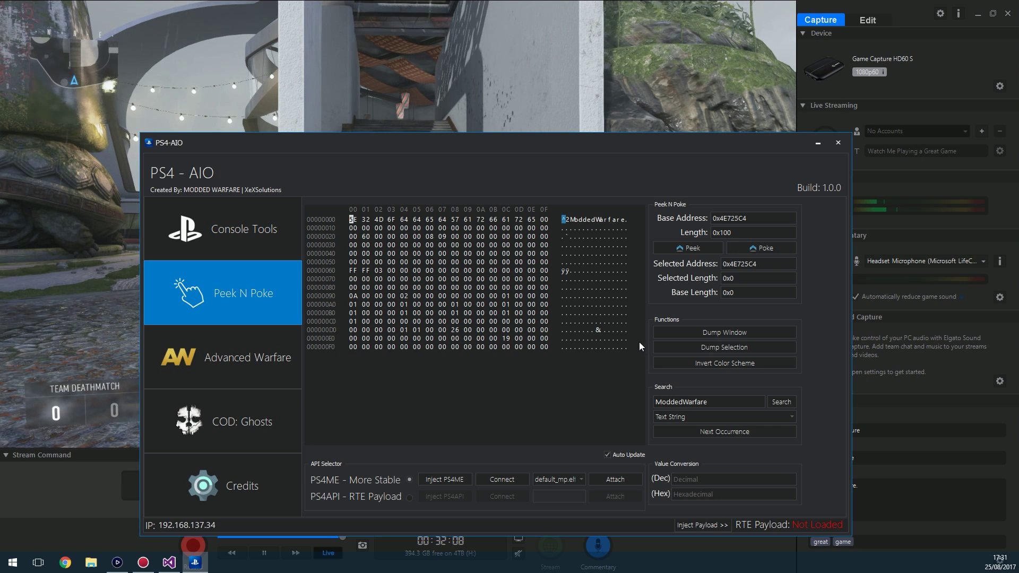
pyautogui.click(614, 454)
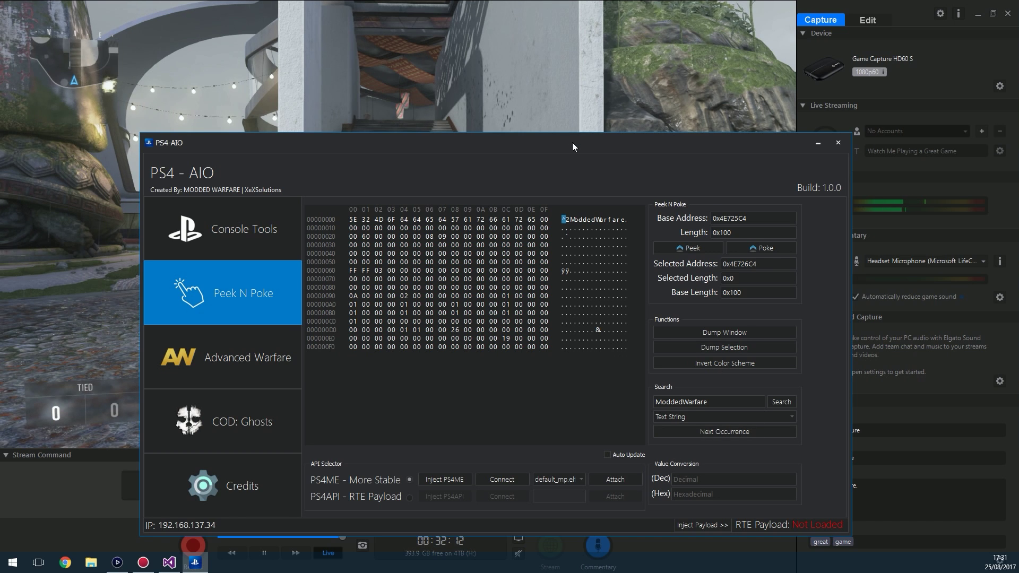
pyautogui.moveTo(572, 142); pyautogui.dragTo(576, 155)
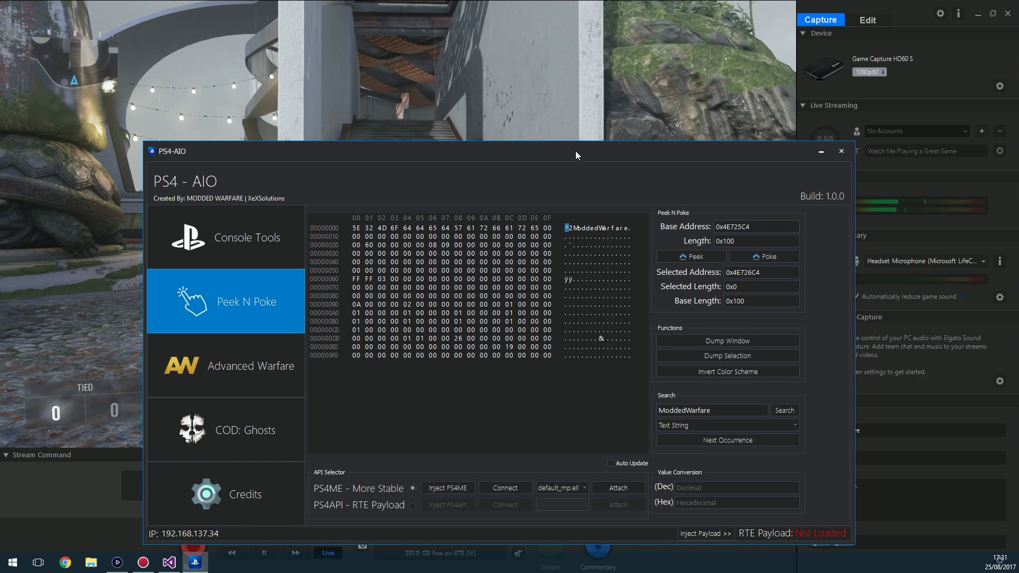
# - Convert decimal 255 to hex FF, then hex A2BF to decimal 41663
pyautogui.click(707, 487)
pyautogui.write('255')
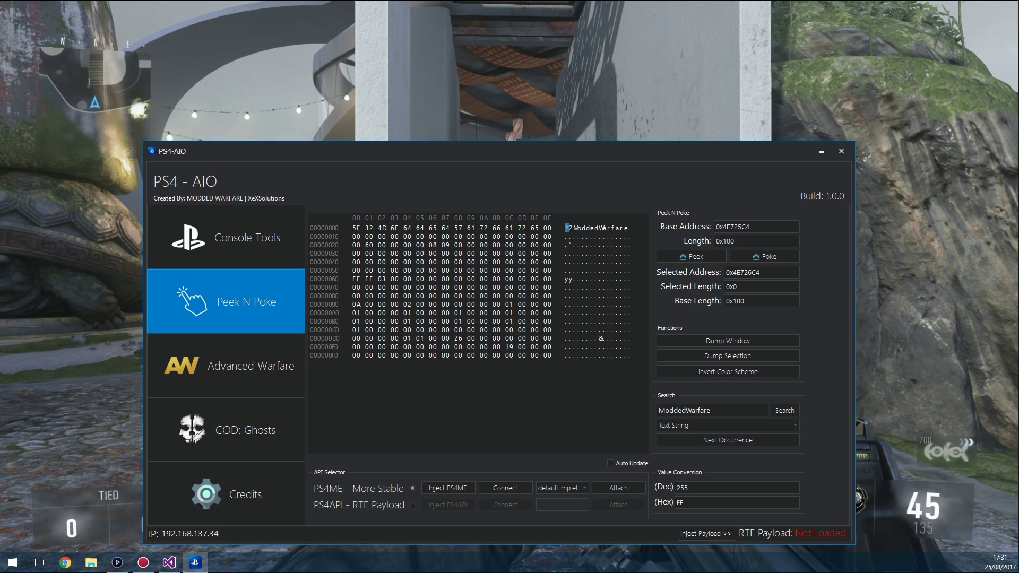
pyautogui.moveTo(689, 488); pyautogui.dragTo(702, 519)
pyautogui.press('BackSpace')
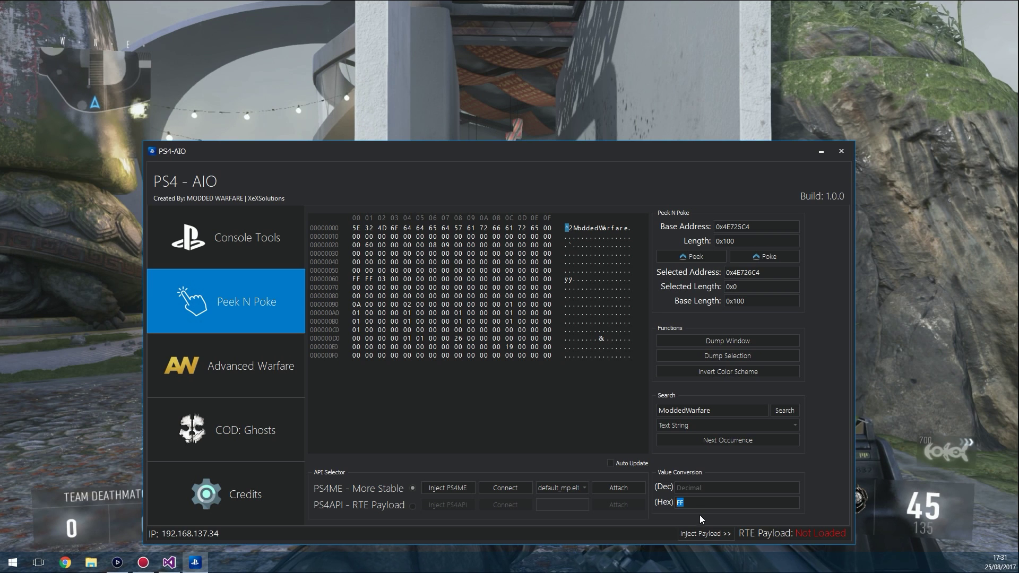
pyautogui.write('A2')
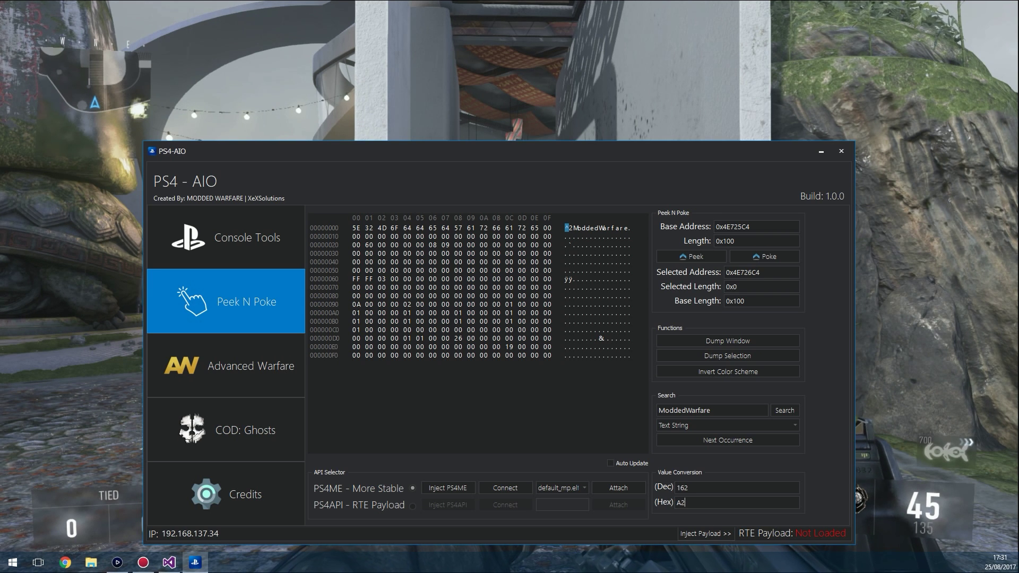
pyautogui.write('B')
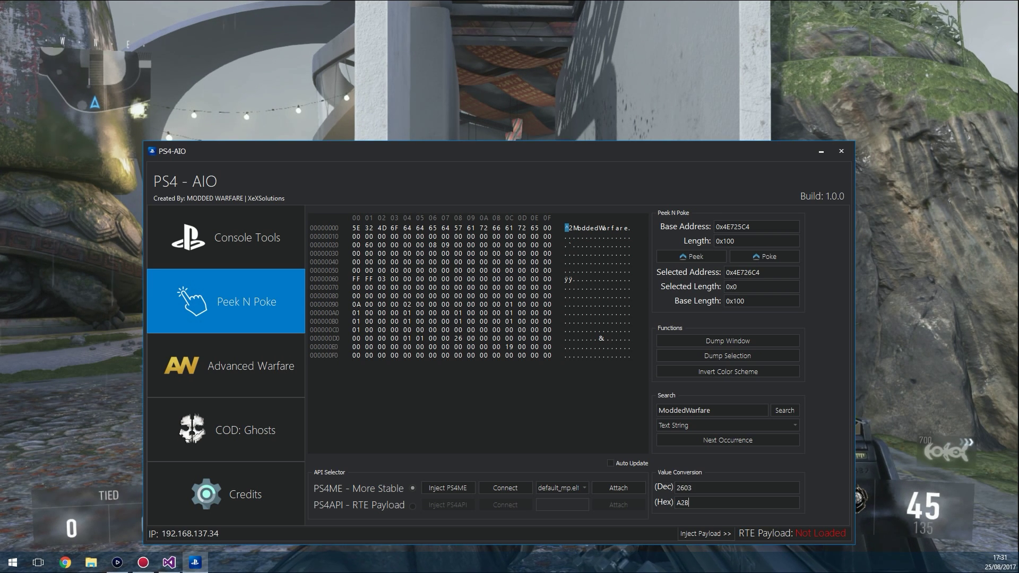
pyautogui.write('F')
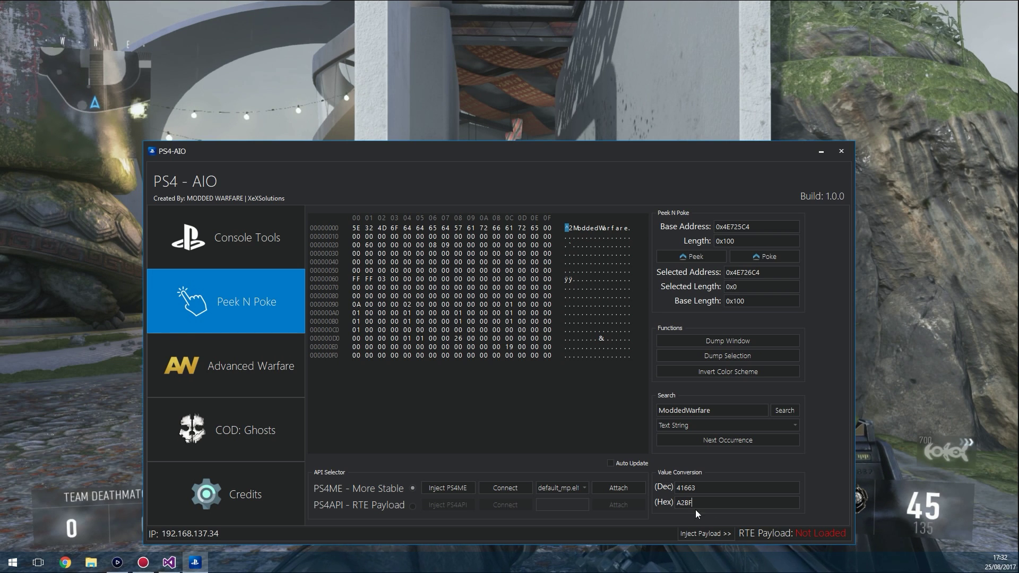
pyautogui.hotkey('shift', 'Tab')
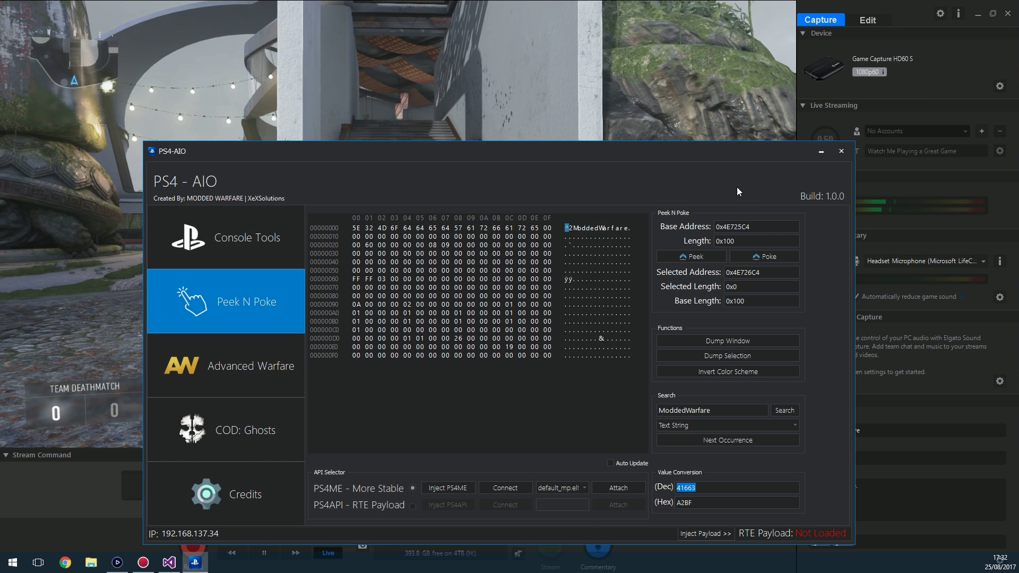
pyautogui.click(363, 510)
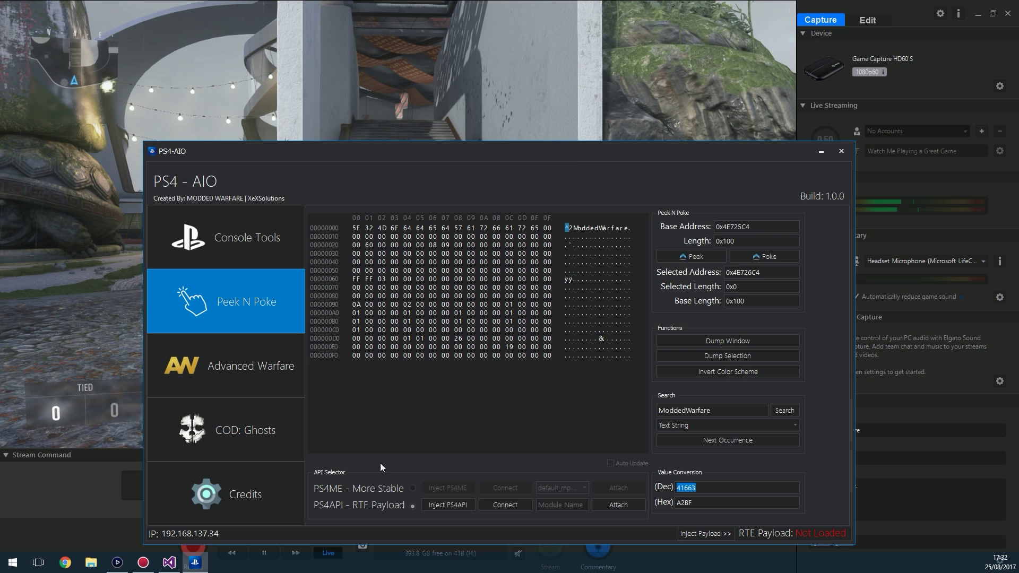
pyautogui.moveTo(577, 149); pyautogui.dragTo(621, 193)
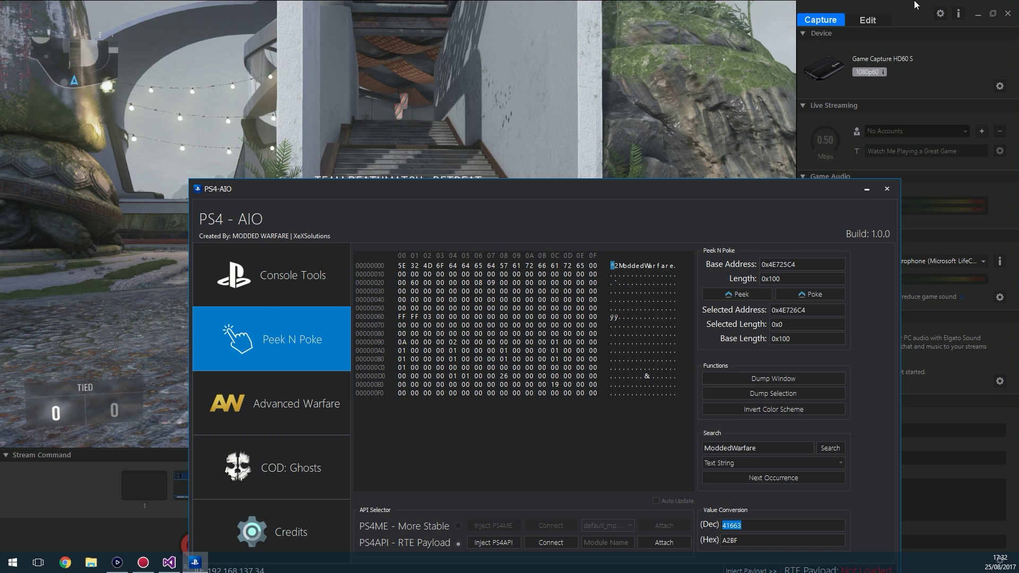
pyautogui.moveTo(917, 6); pyautogui.dragTo(608, 150)
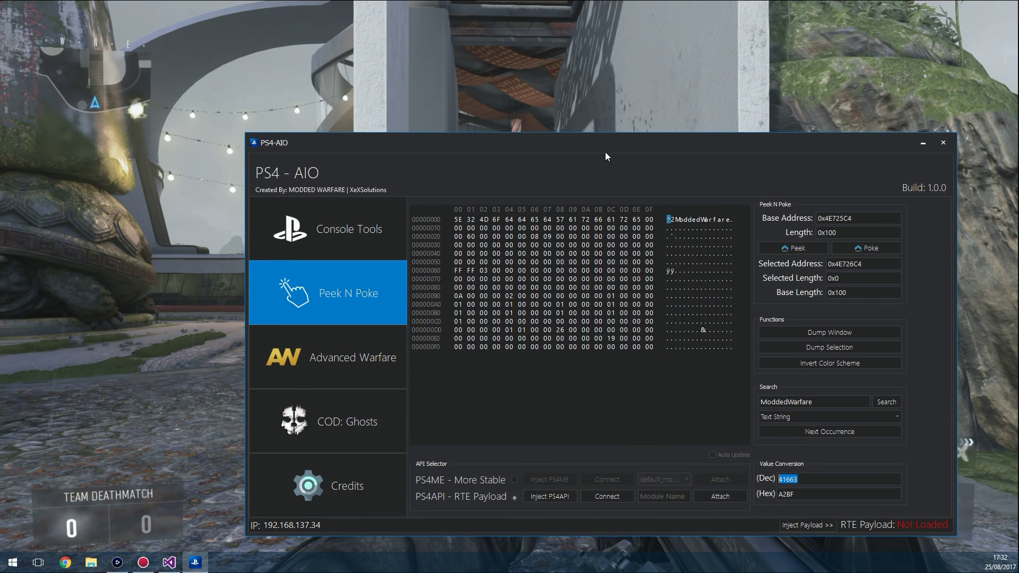
pyautogui.press('Escape')
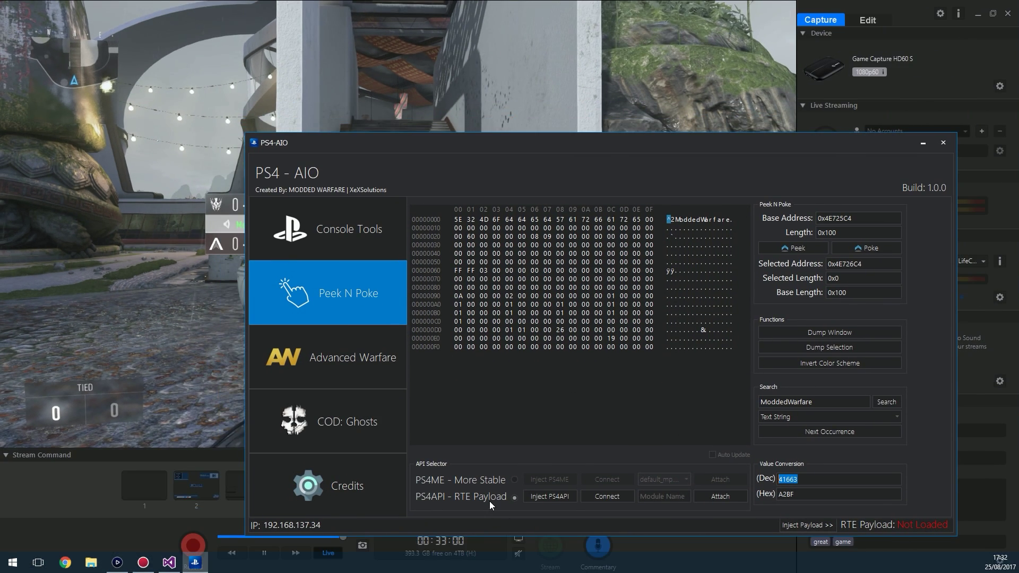
pyautogui.click(486, 477)
pyautogui.click(486, 497)
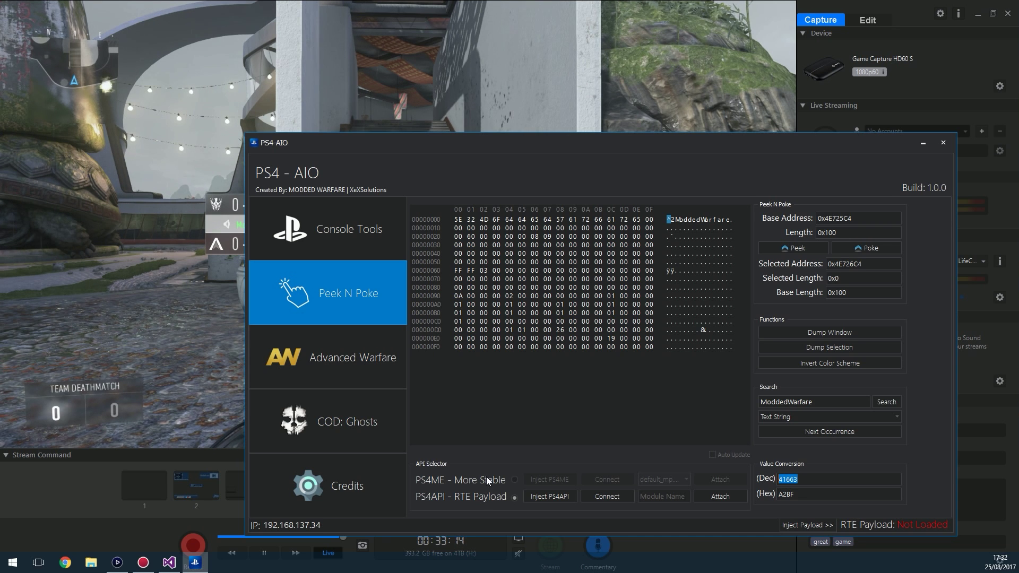
pyautogui.click(486, 479)
pyautogui.moveTo(659, 144); pyautogui.dragTo(624, 122)
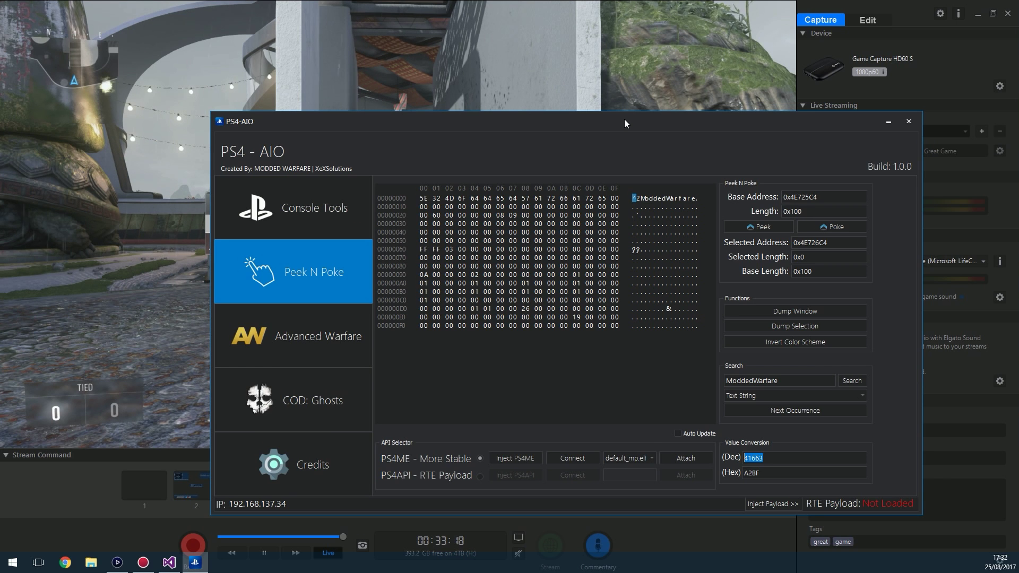
pyautogui.moveTo(625, 119); pyautogui.dragTo(605, 131)
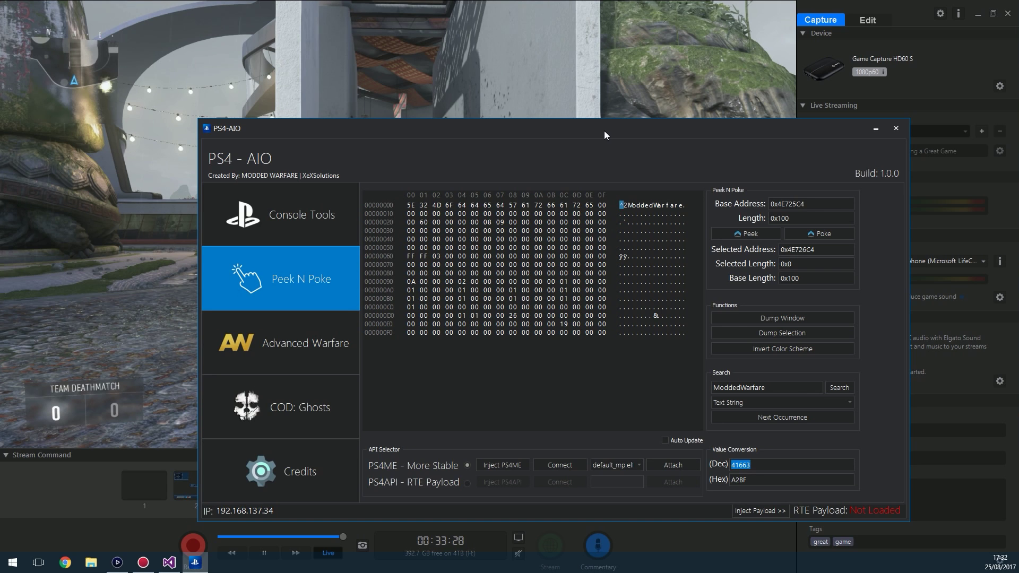